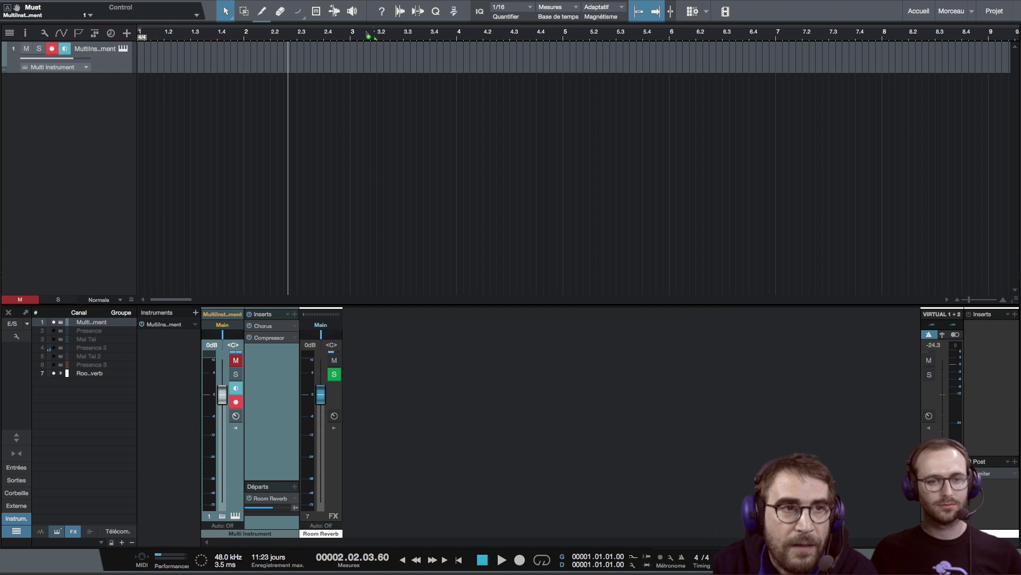
In the appearance preferences, set background hue shift to 187, saturation 90%, luminance 41% and contrast -19%, and arrangement luminance 81% and contrast 71%.
mouse_move(99, 5)
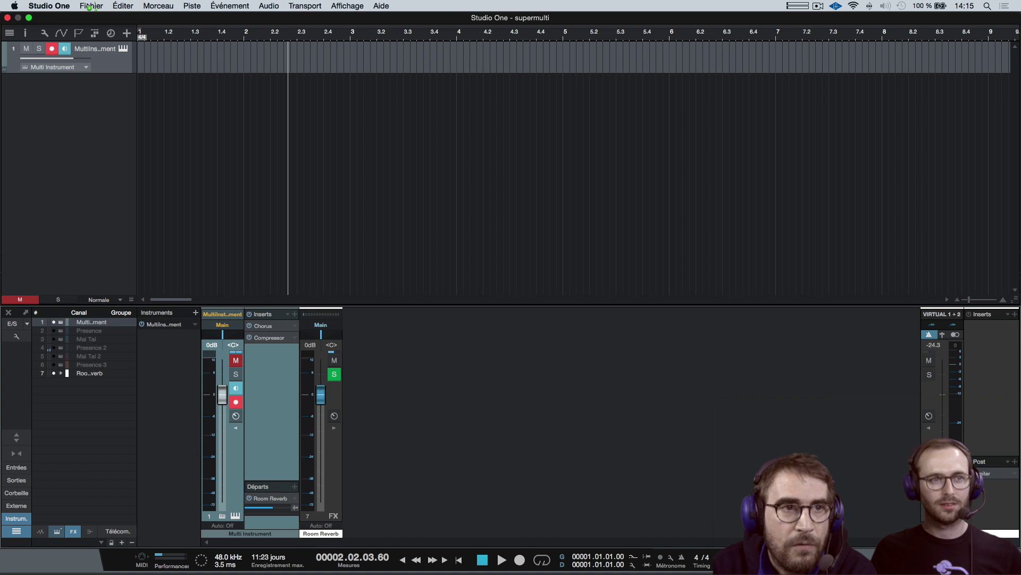
click(49, 6)
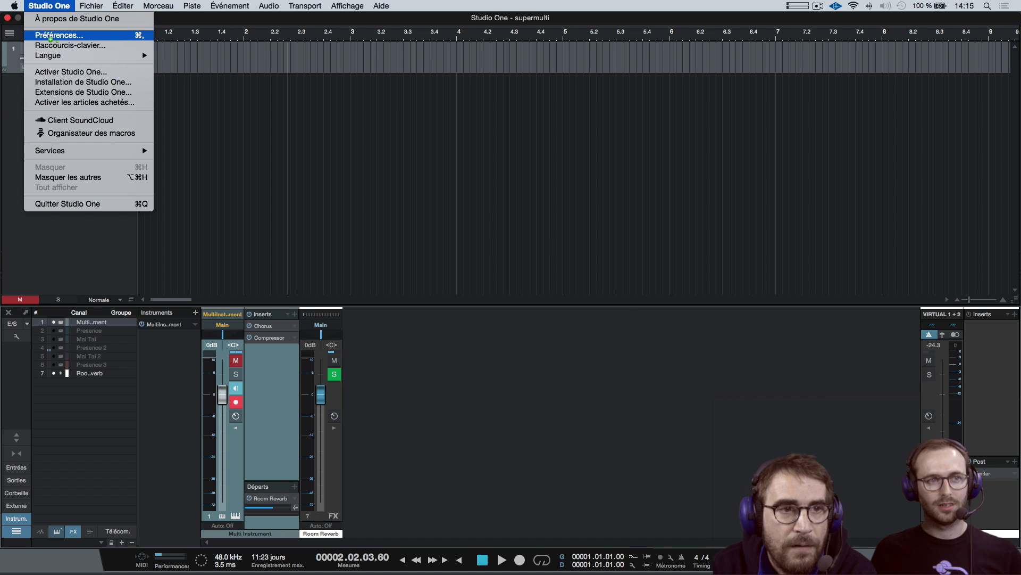
click(52, 35)
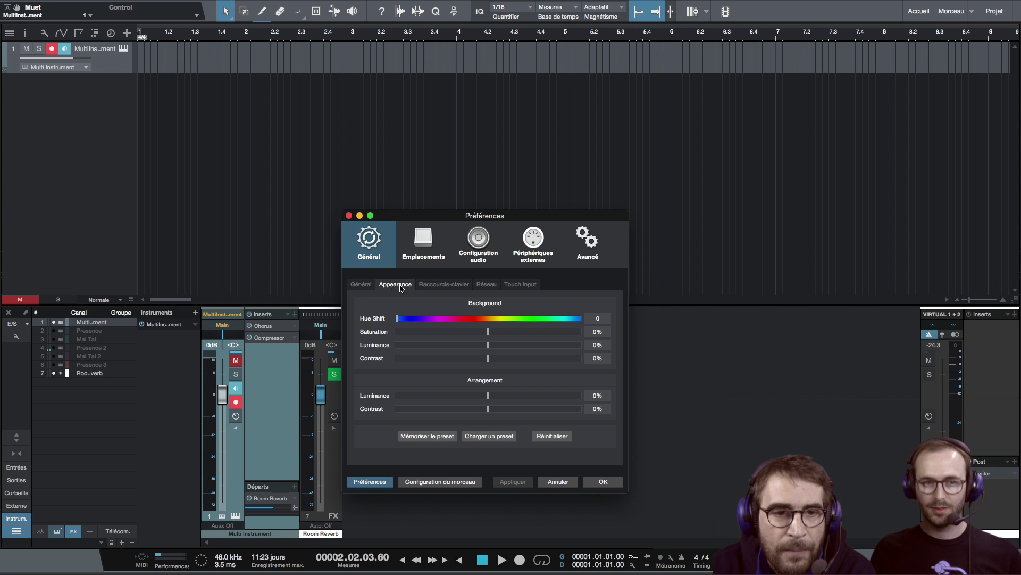
drag(400, 319, 571, 332)
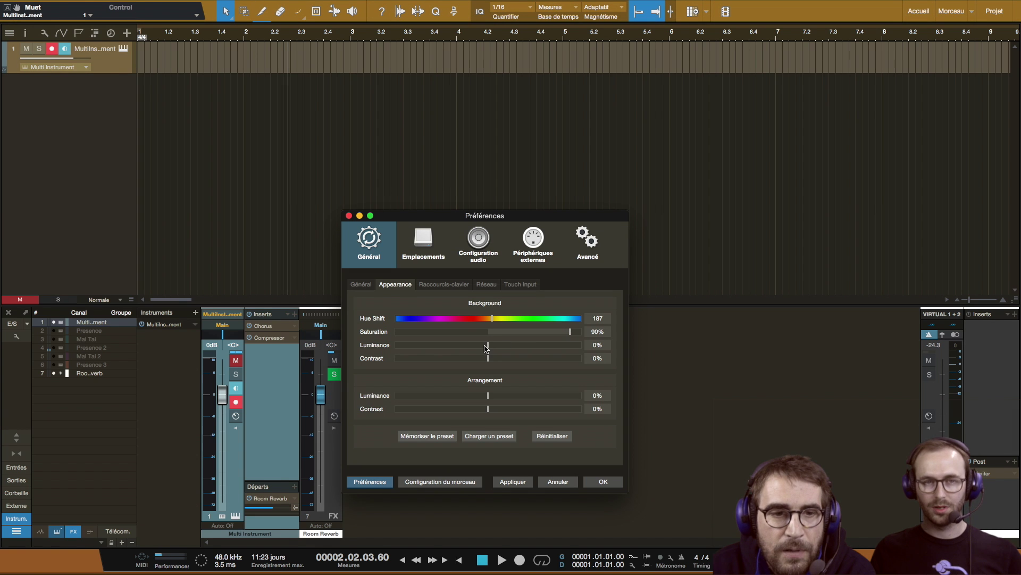
drag(488, 347, 472, 360)
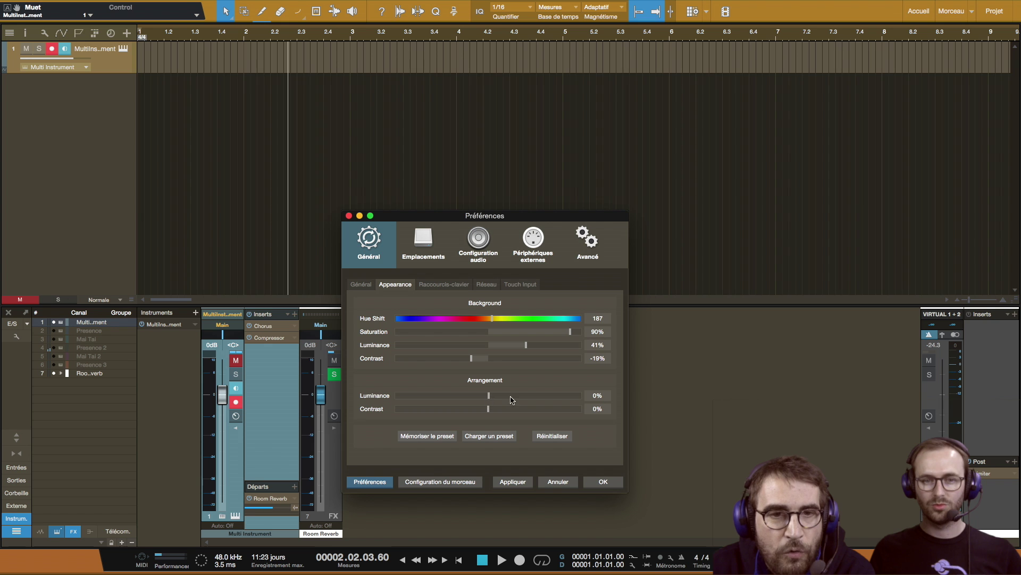
drag(489, 395, 562, 395)
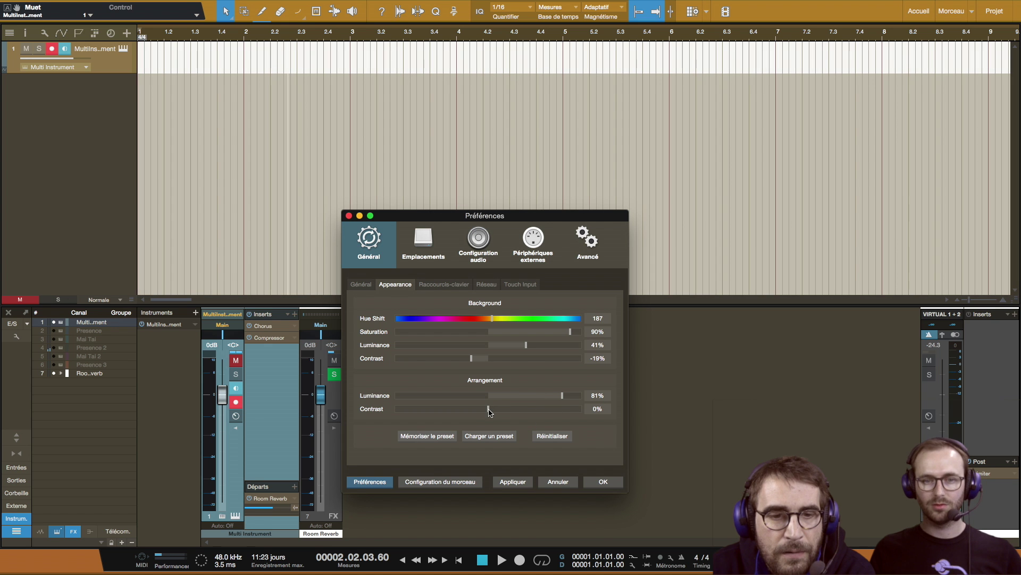
drag(489, 409, 553, 409)
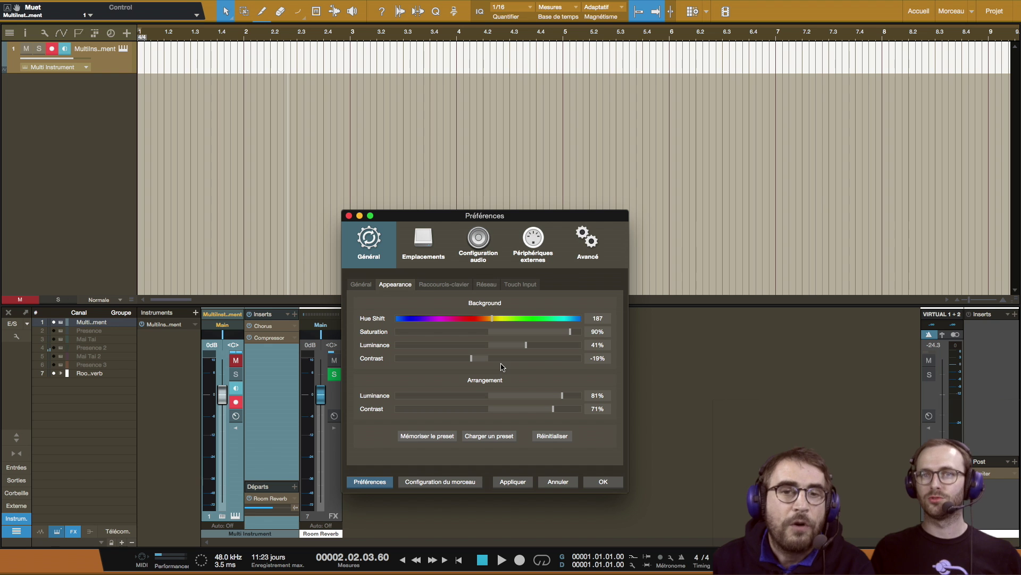
Try the Colors appearance presets Camouflage, Blue Moon, Dark Star, Hot Chocolate and Lavender.
click(494, 435)
click(495, 448)
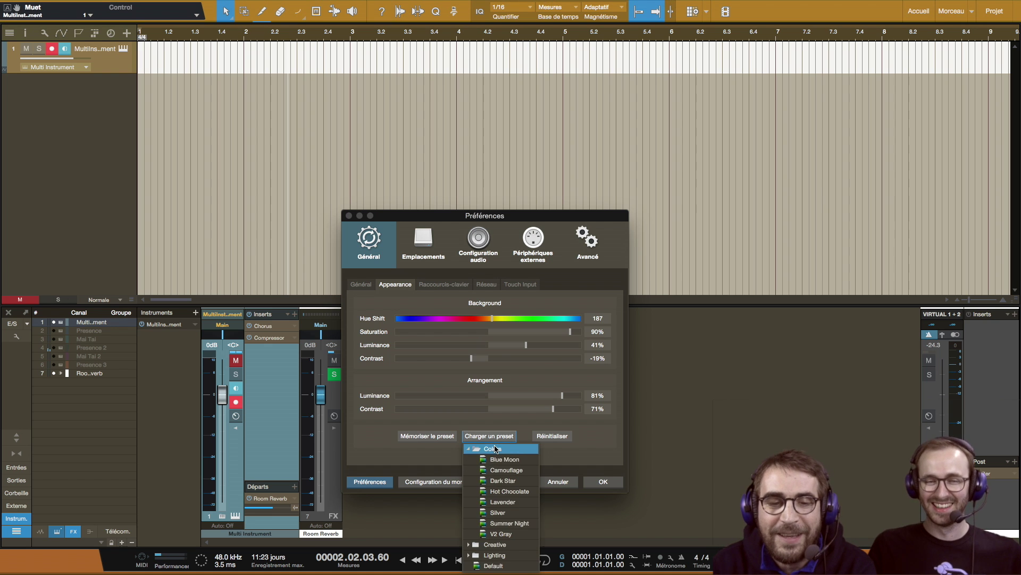
click(498, 469)
click(500, 459)
click(500, 480)
click(502, 490)
click(502, 502)
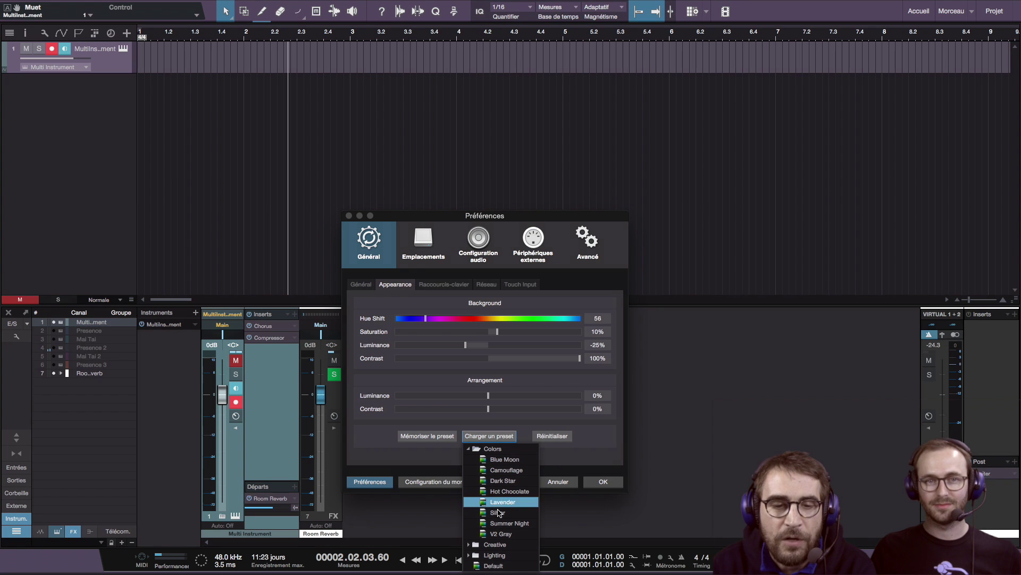
Try the Creative appearance presets Dive, Kitty Girl, Lilac, Mint and Momo.
click(494, 544)
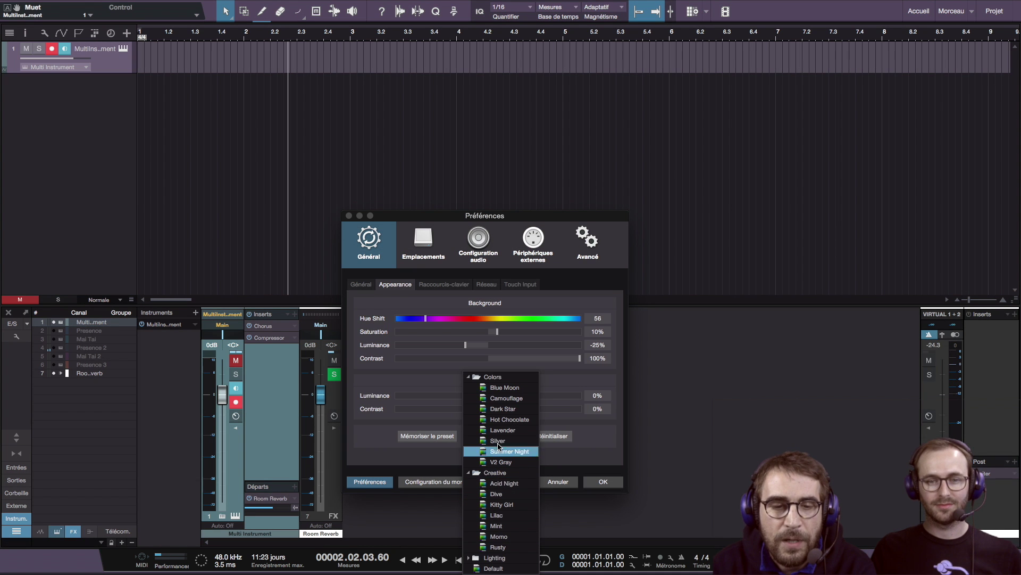
click(496, 494)
click(496, 505)
click(497, 515)
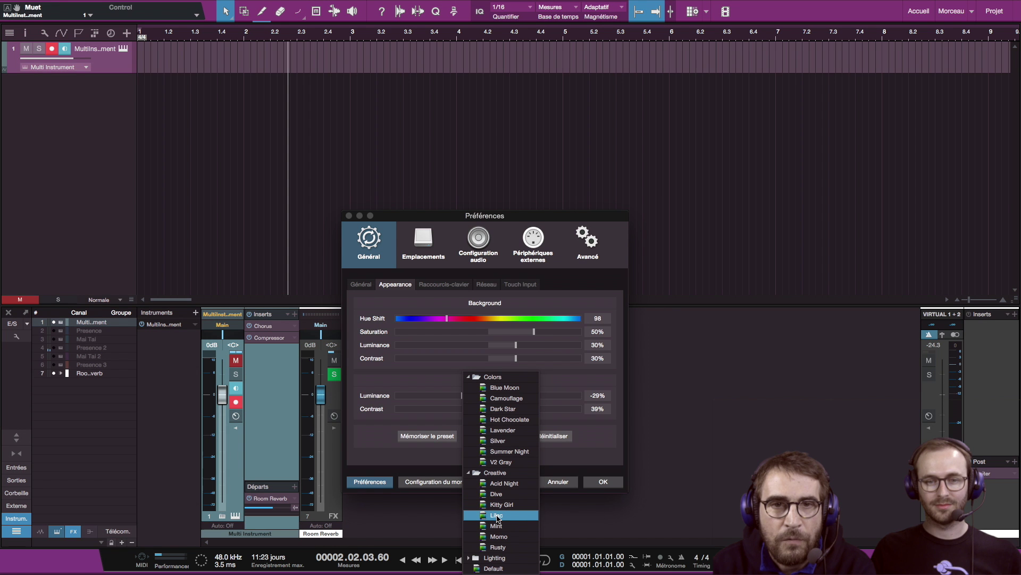
click(496, 526)
click(499, 536)
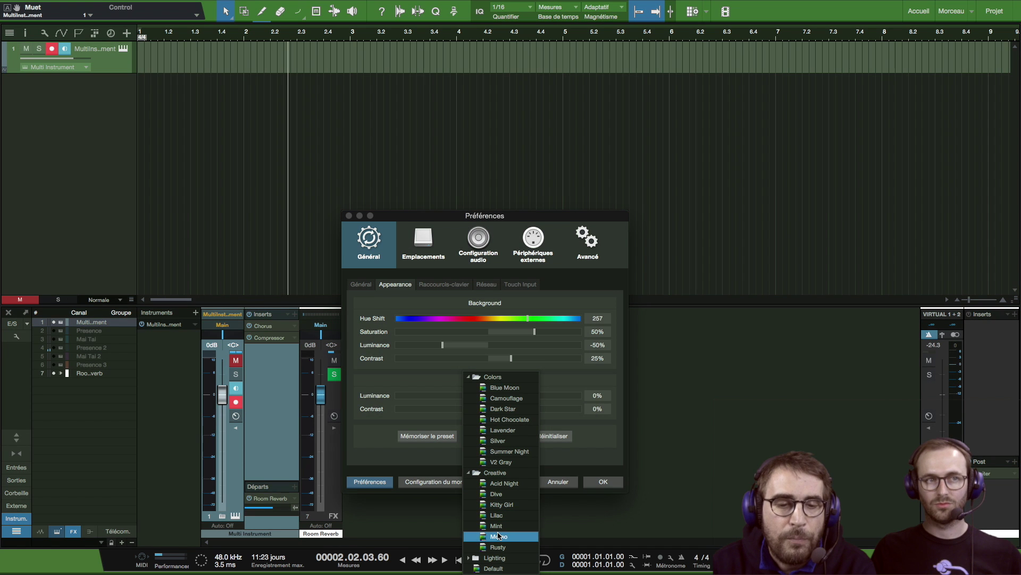
Try the Lighting presets Backlight, Darkest Hour, Lunch and High Noon, and close the preferences with the default appearance restored.
click(494, 557)
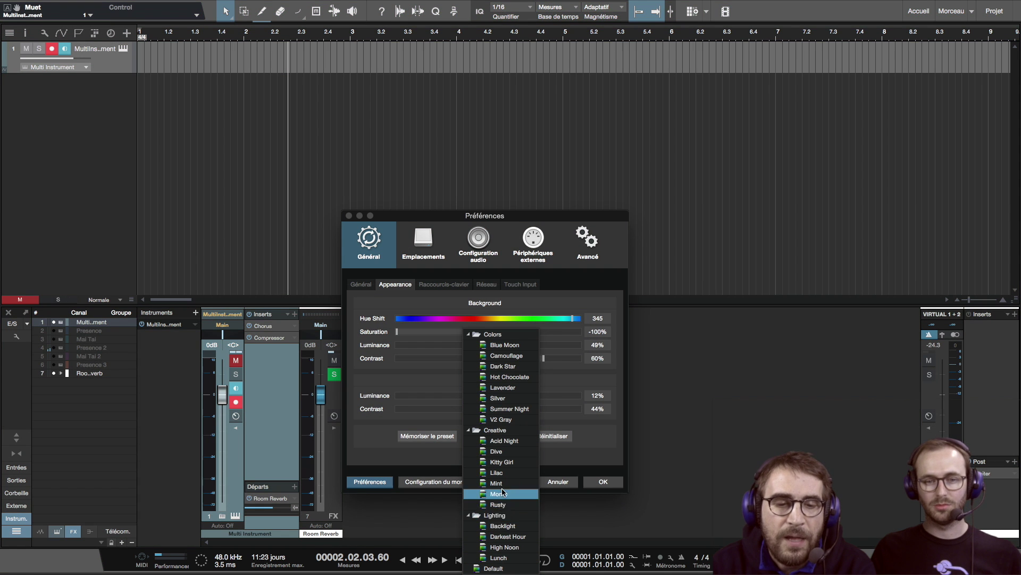
click(503, 526)
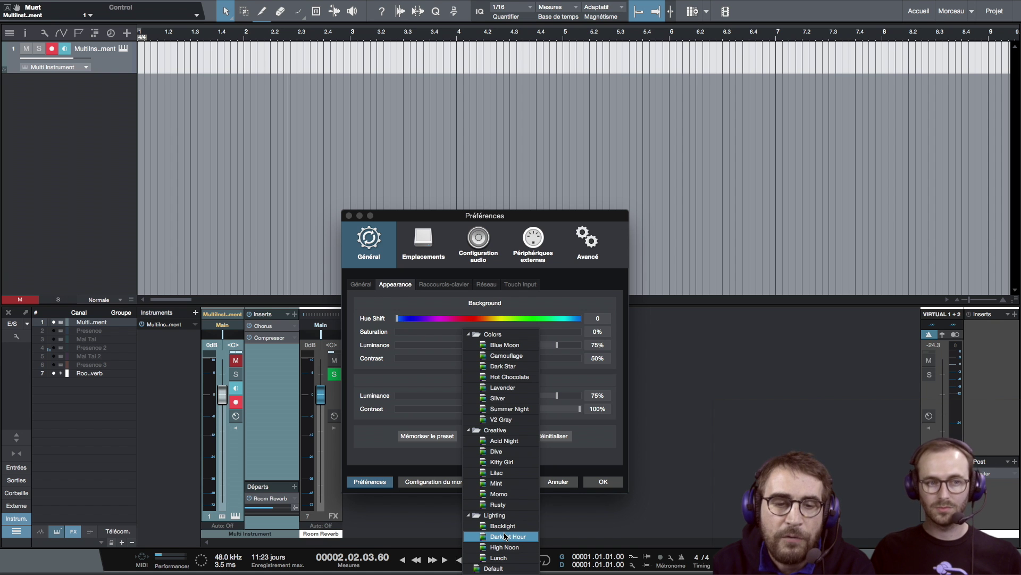
click(505, 535)
click(500, 557)
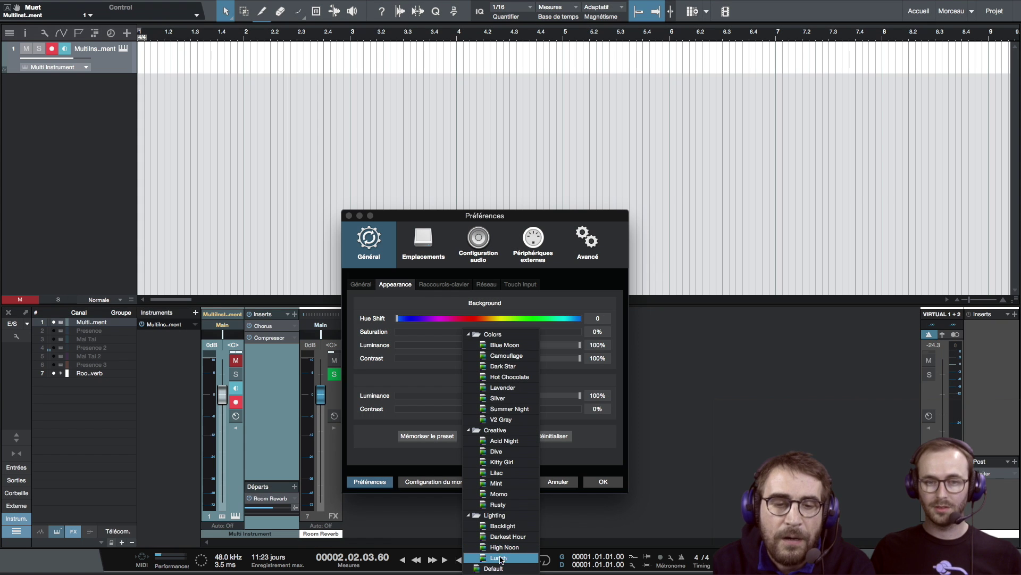
click(503, 547)
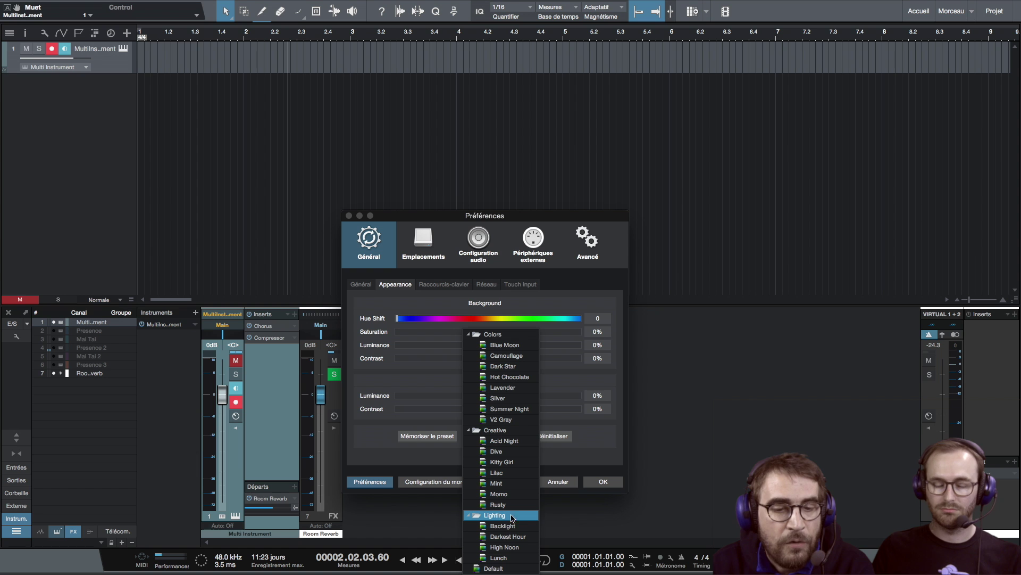
click(563, 217)
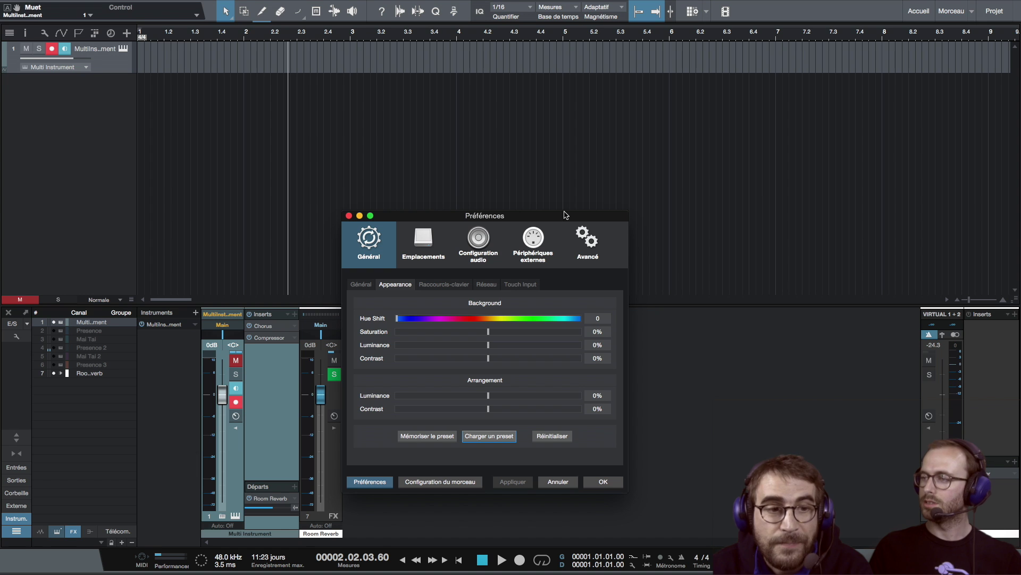
click(349, 215)
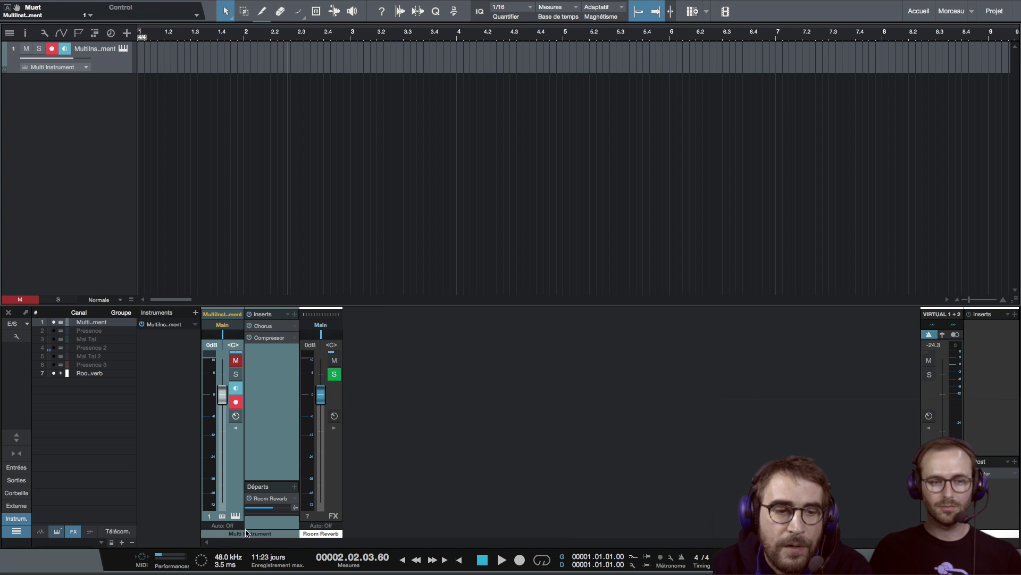
Change the color of the Multi Instrument channel in the console to orange.
right_click(246, 533)
click(248, 535)
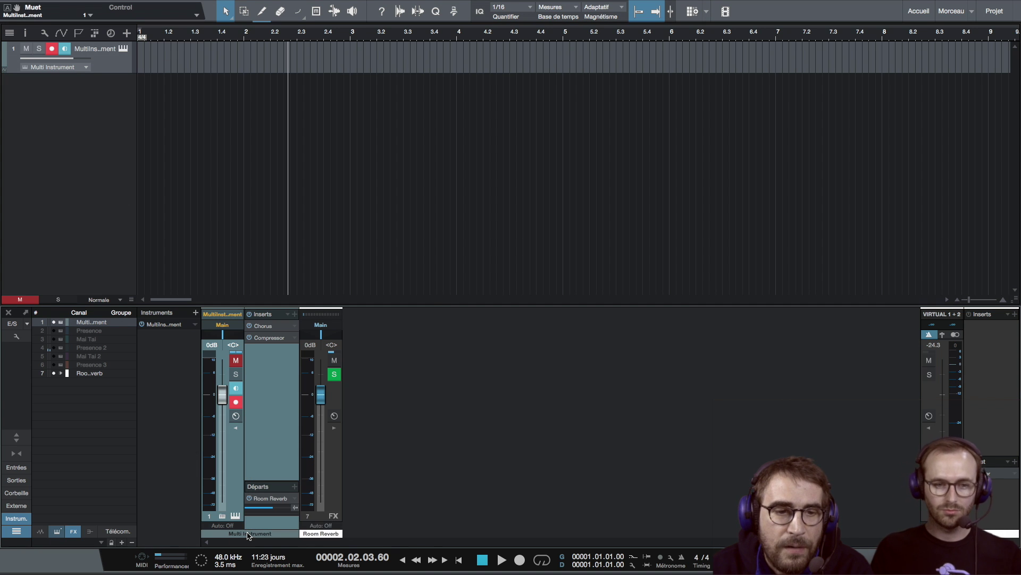
click(319, 533)
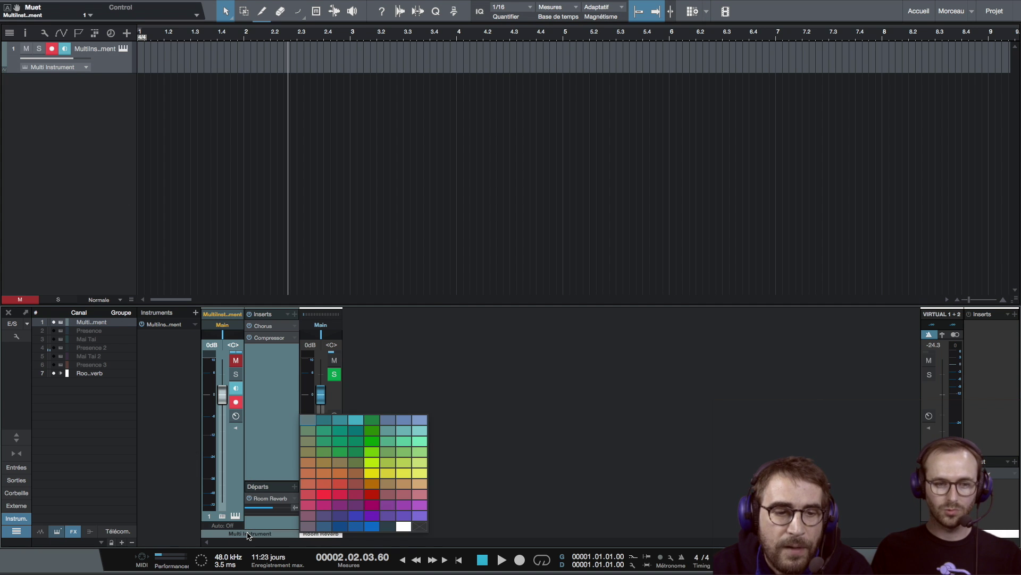
click(342, 476)
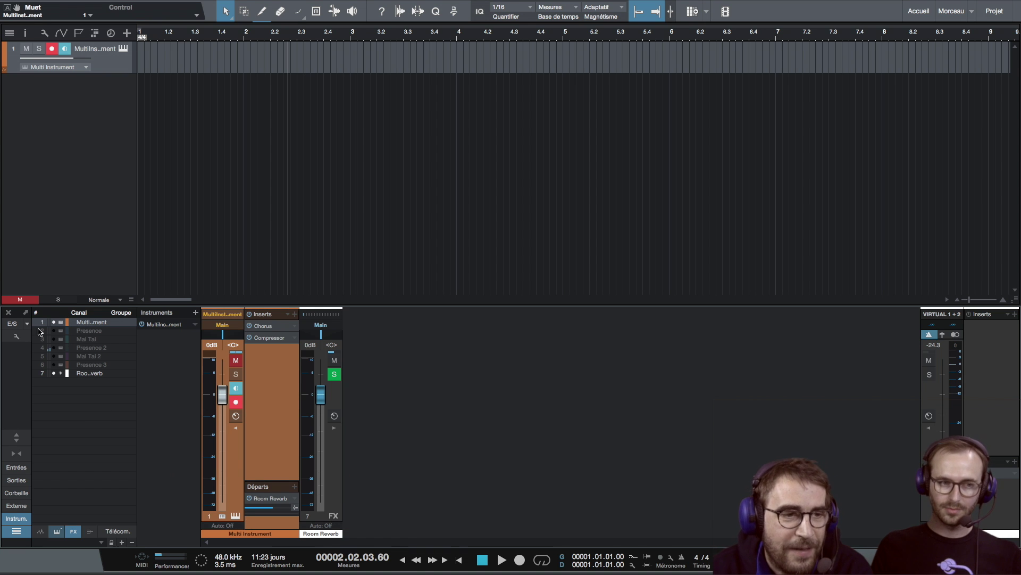
Switch the console's "Colorize channel strips" option off and back on, and close the console options.
click(16, 336)
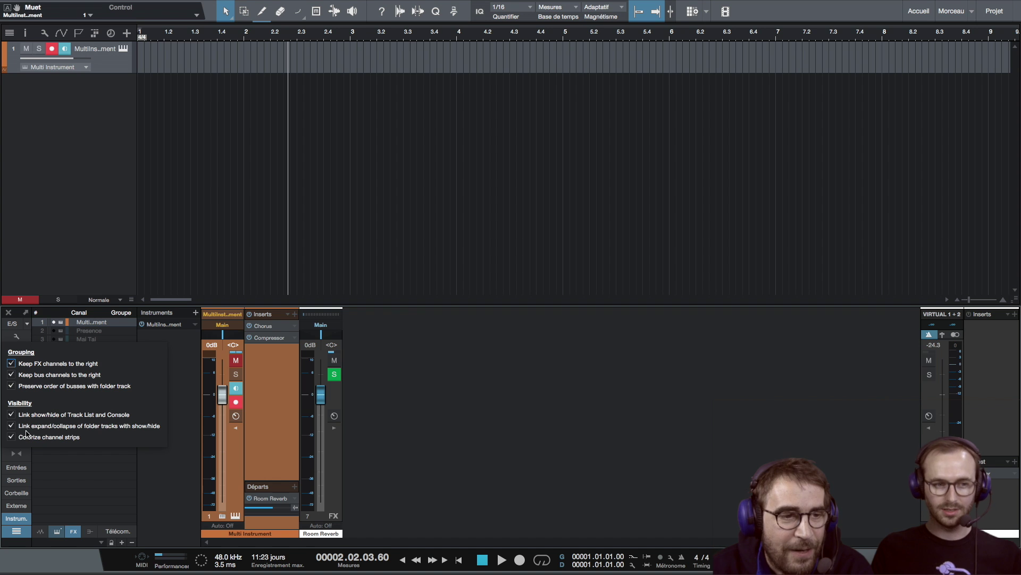
click(11, 437)
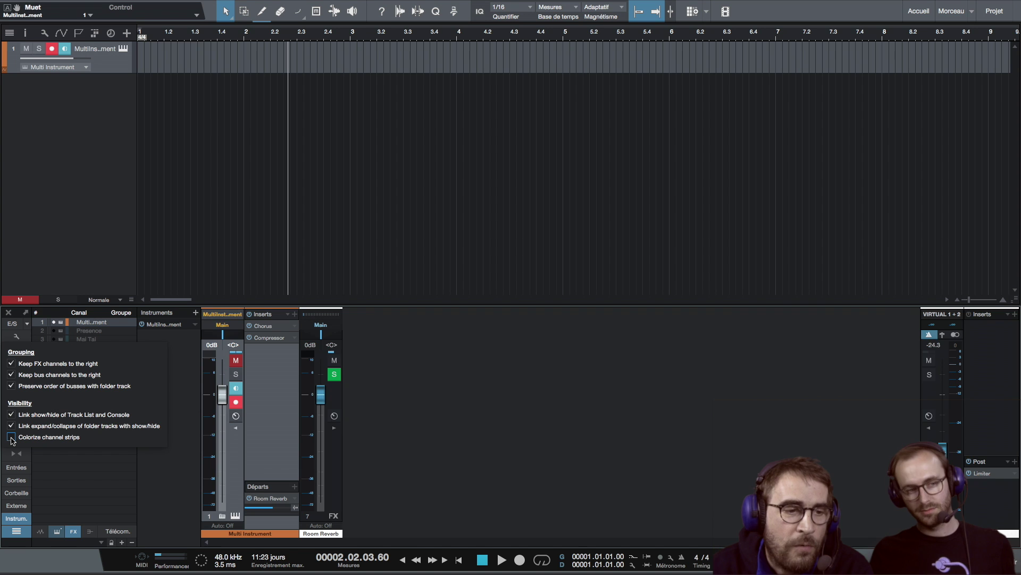
click(12, 437)
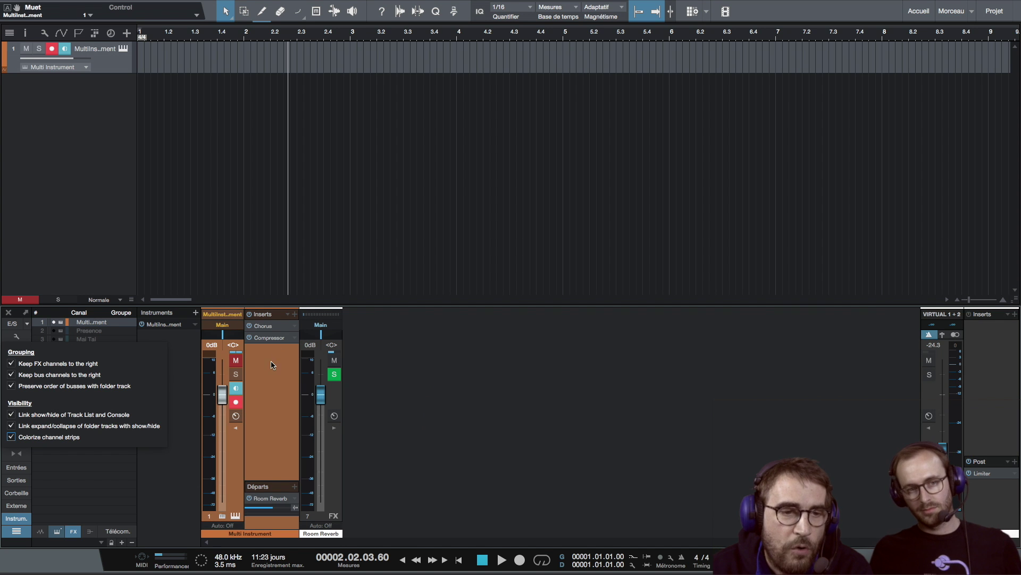
click(335, 374)
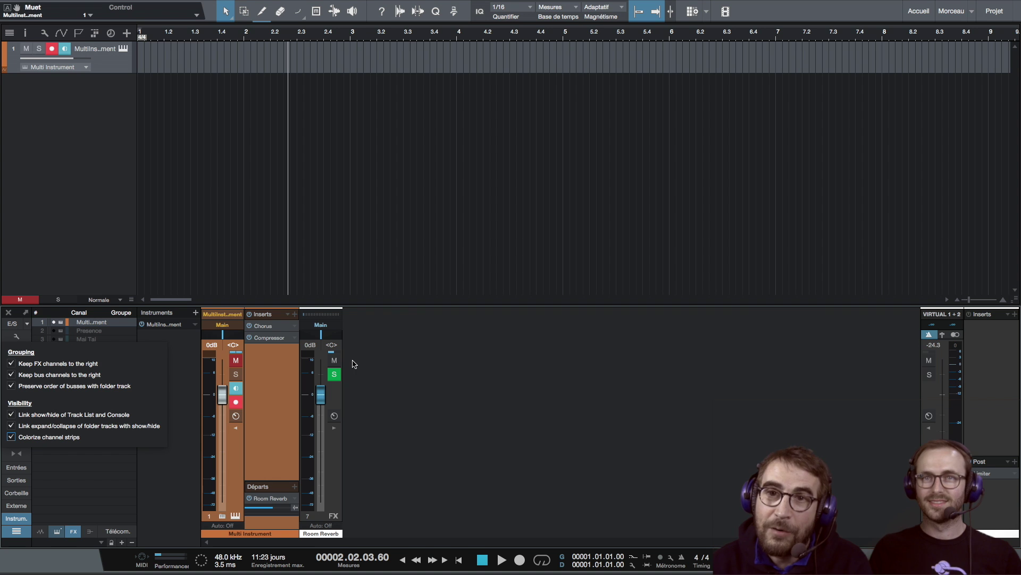
click(459, 376)
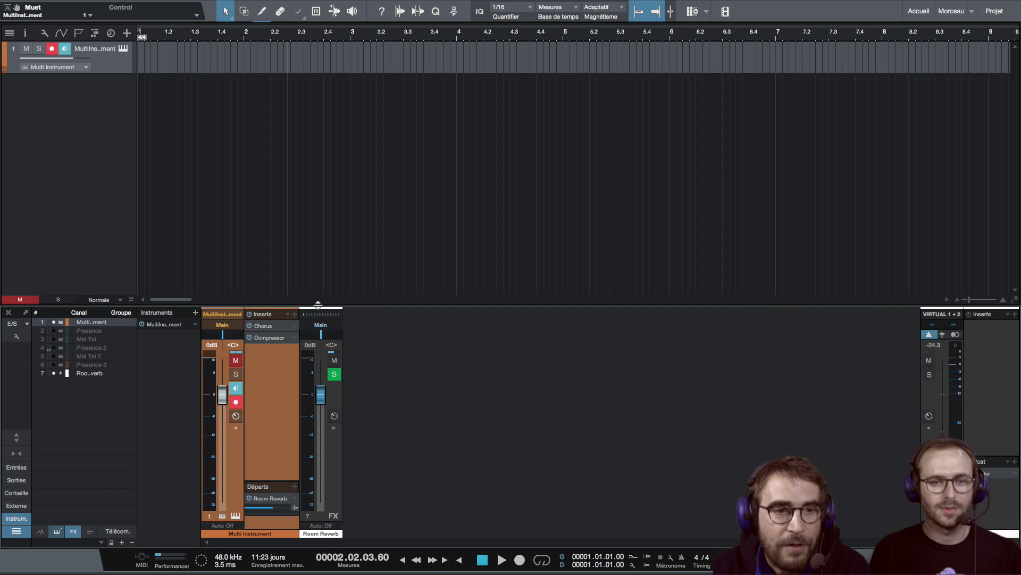
Make the console taller and toggle its channel strips between narrow and wide display, ending on wide.
drag(318, 304, 351, 226)
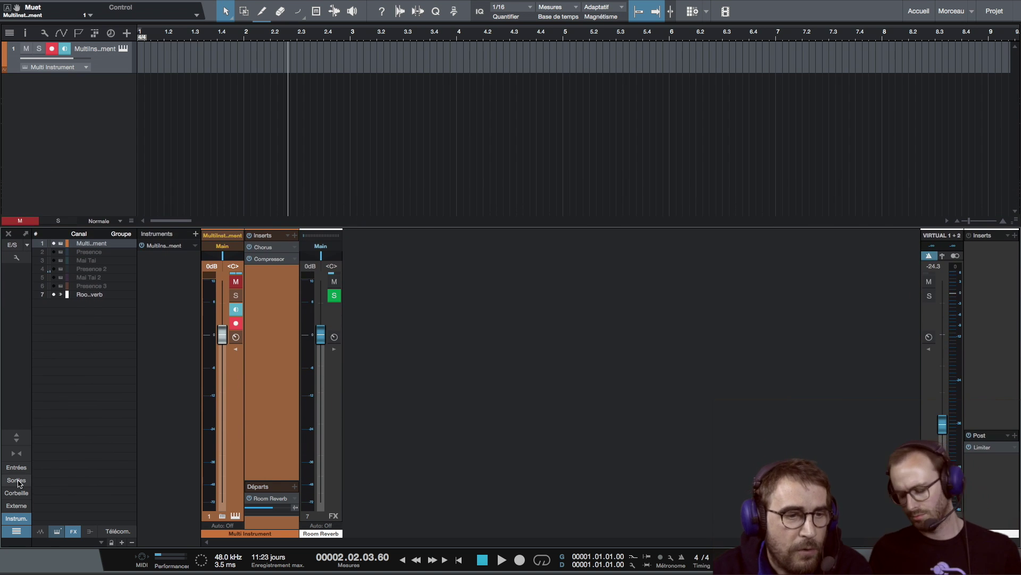
click(16, 452)
click(17, 453)
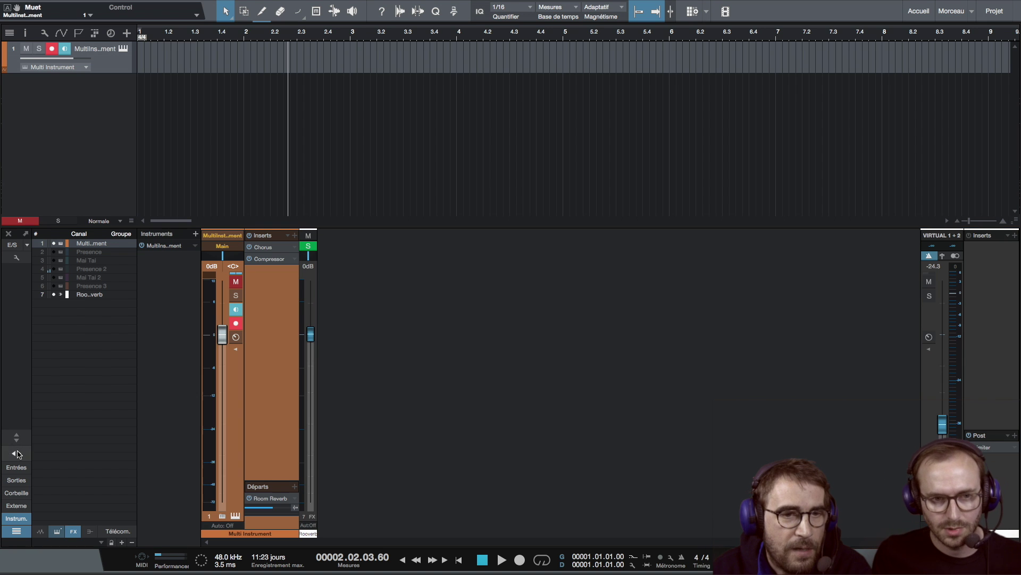
click(17, 452)
click(16, 453)
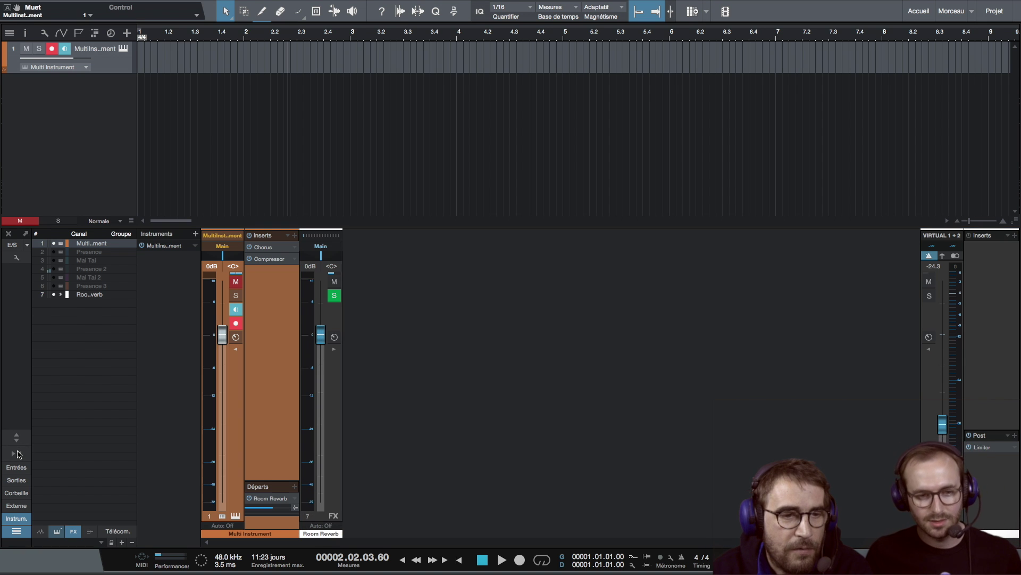
Collapse the Multi Instrument channel's inserts and sends, toggle the strips between narrow and wide, and expand the section again.
click(235, 350)
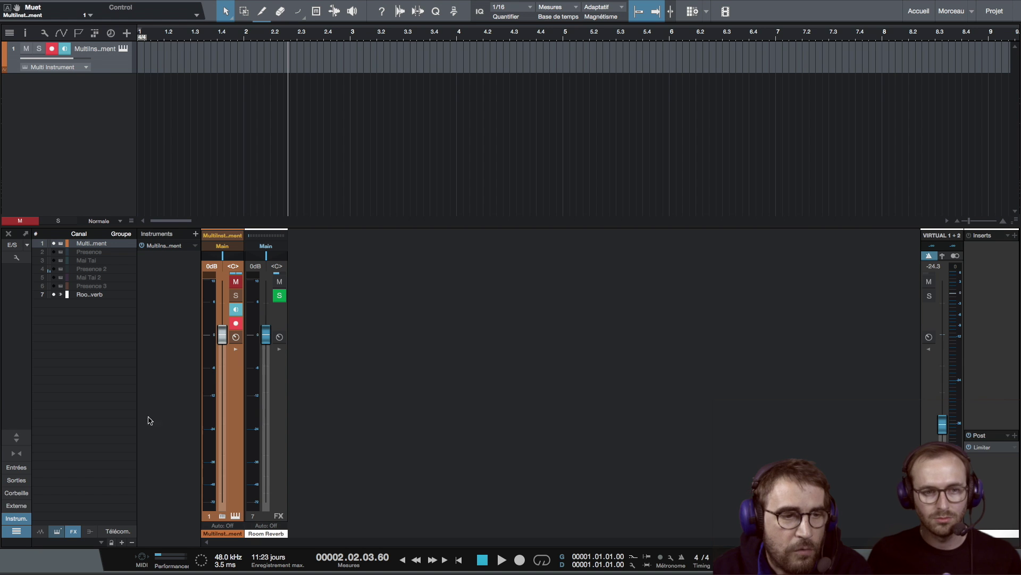
click(17, 453)
click(16, 453)
click(17, 454)
click(17, 454)
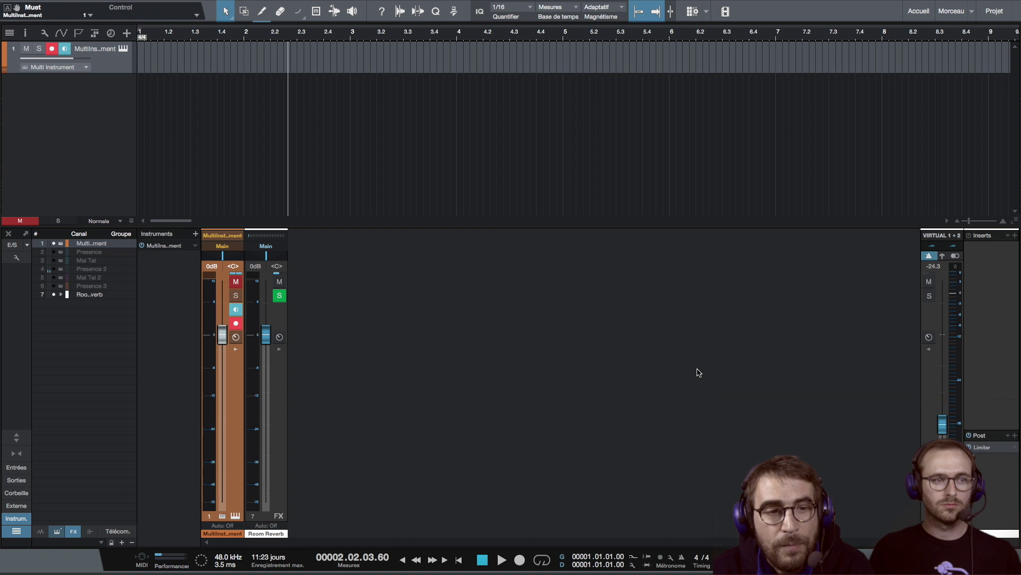
click(16, 454)
click(16, 454)
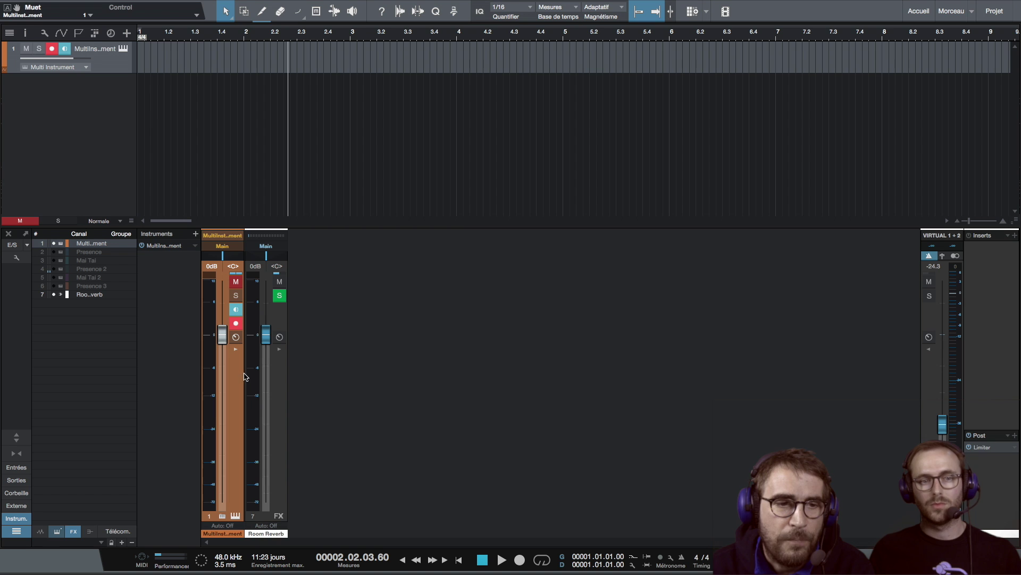
click(235, 349)
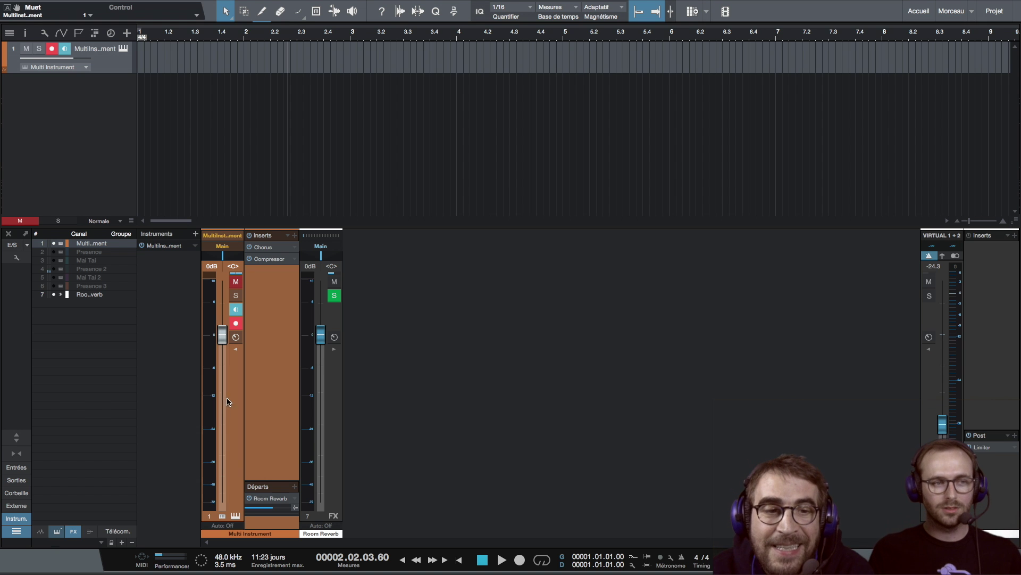
Add four mono audio tracks named "Yo" with auto-coloring enabled.
right_click(72, 113)
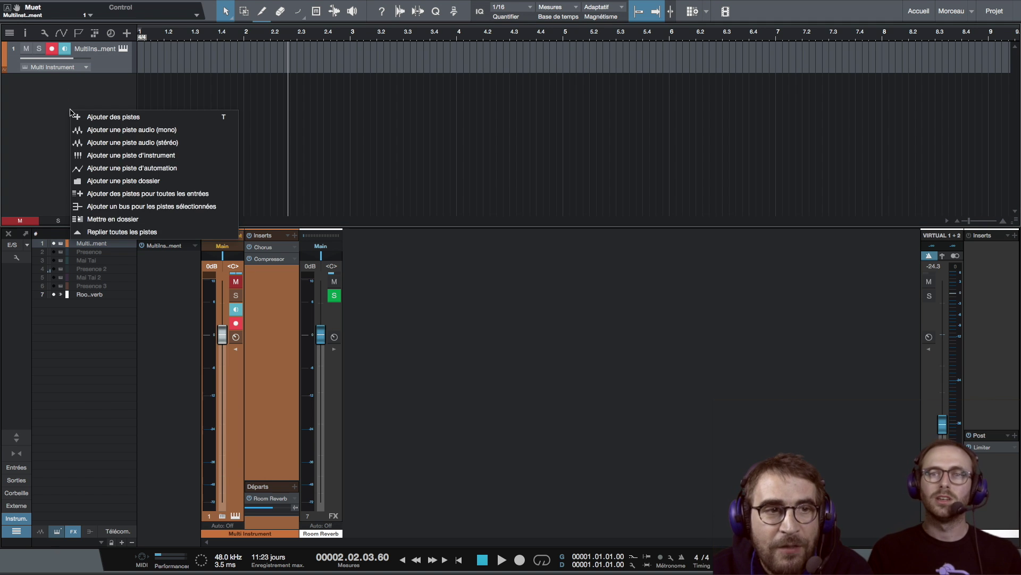
click(97, 117)
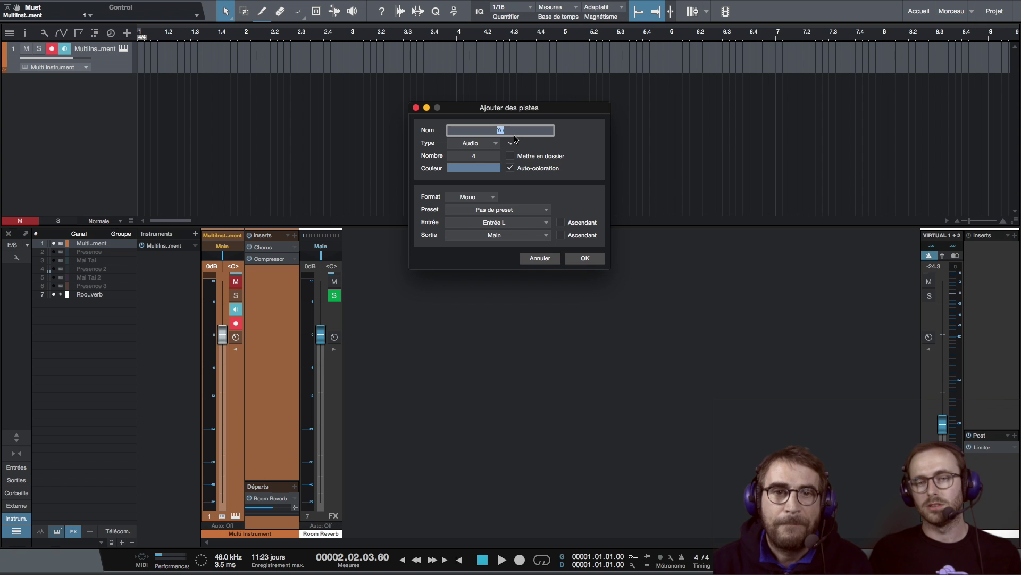
click(586, 259)
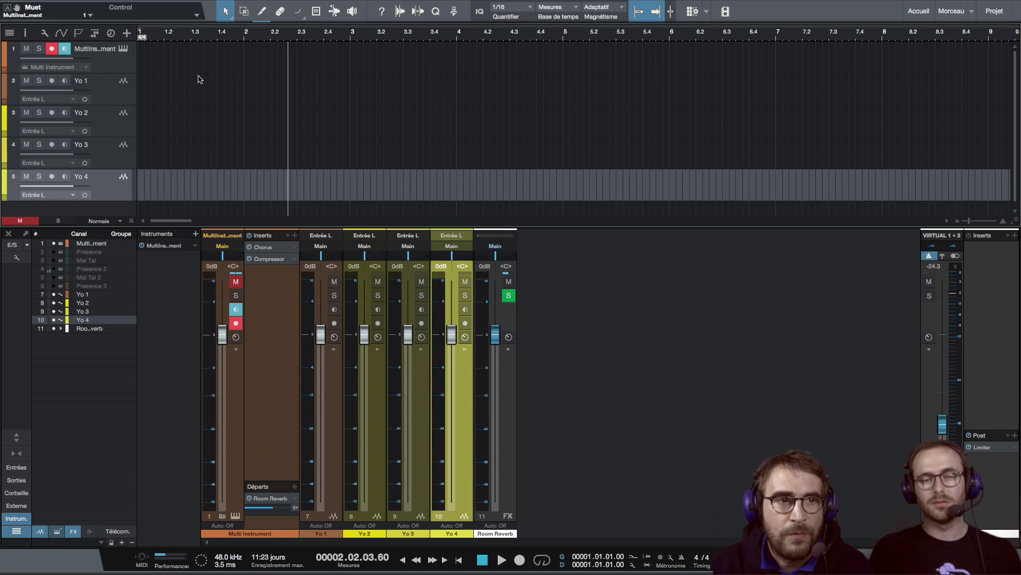
Reorder the new audio tracks, placing Yo 2 below Yo 4 and then Yo 4 above Yo 1.
click(108, 98)
click(109, 128)
click(109, 154)
click(110, 188)
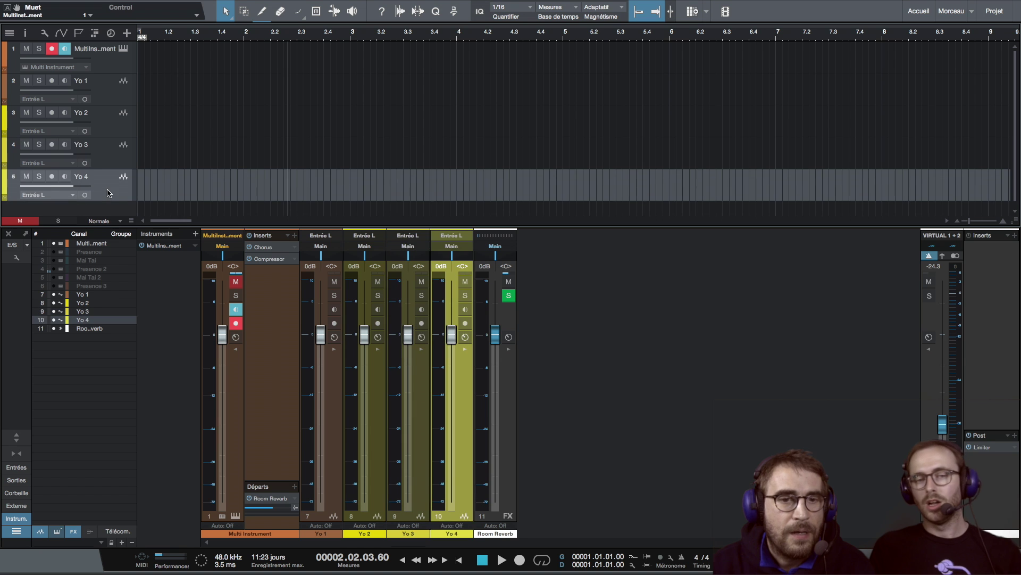
click(112, 126)
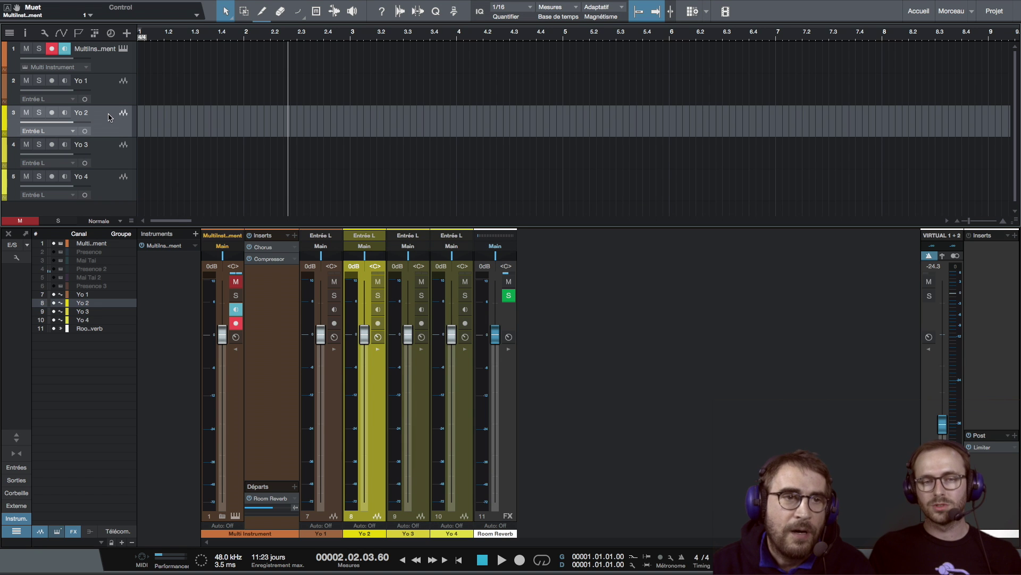
drag(104, 120, 99, 203)
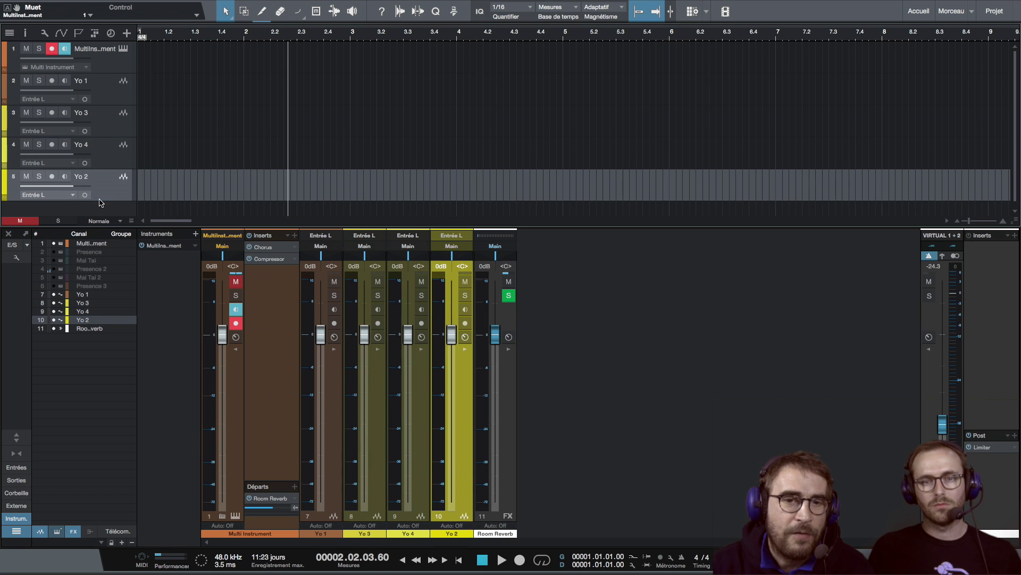
click(113, 144)
drag(113, 80, 113, 81)
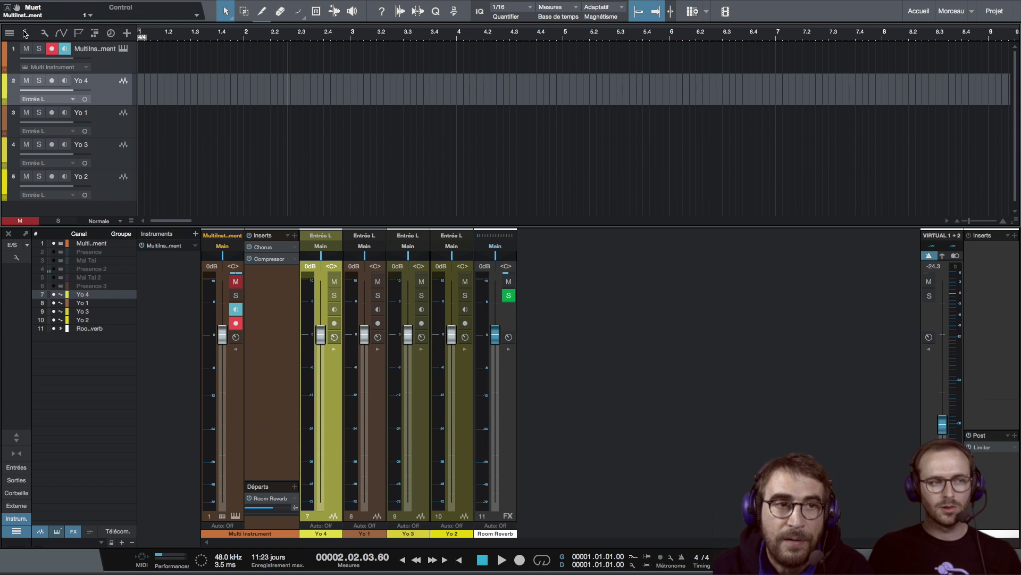
Select all four Yo audio tracks and delete them.
shift+click(112, 183)
right_click(112, 182)
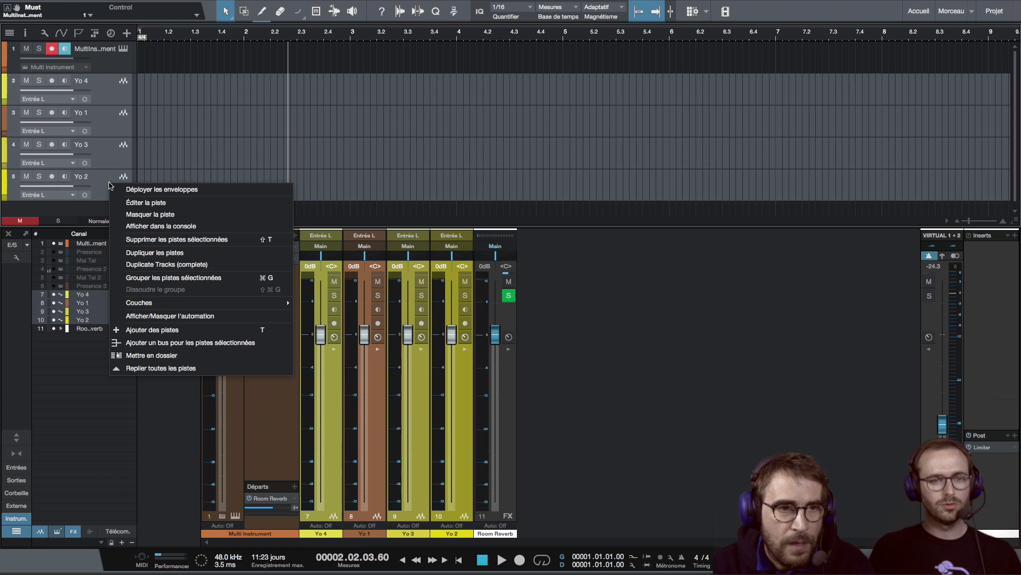
click(157, 239)
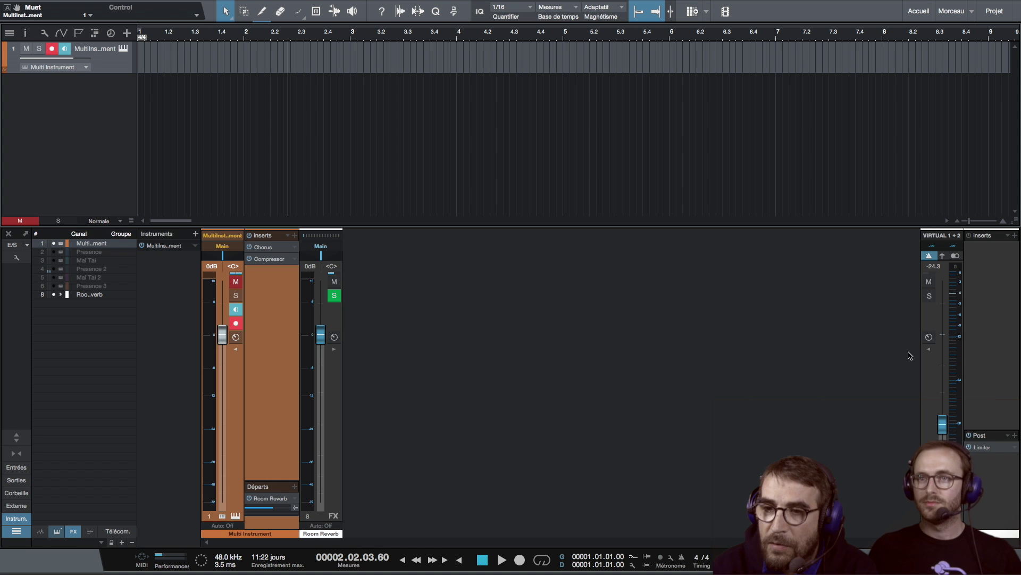
Open the browser's instruments and examine the PreSonus instruments, including the presets of Impact and Mai Tai.
key(F5)
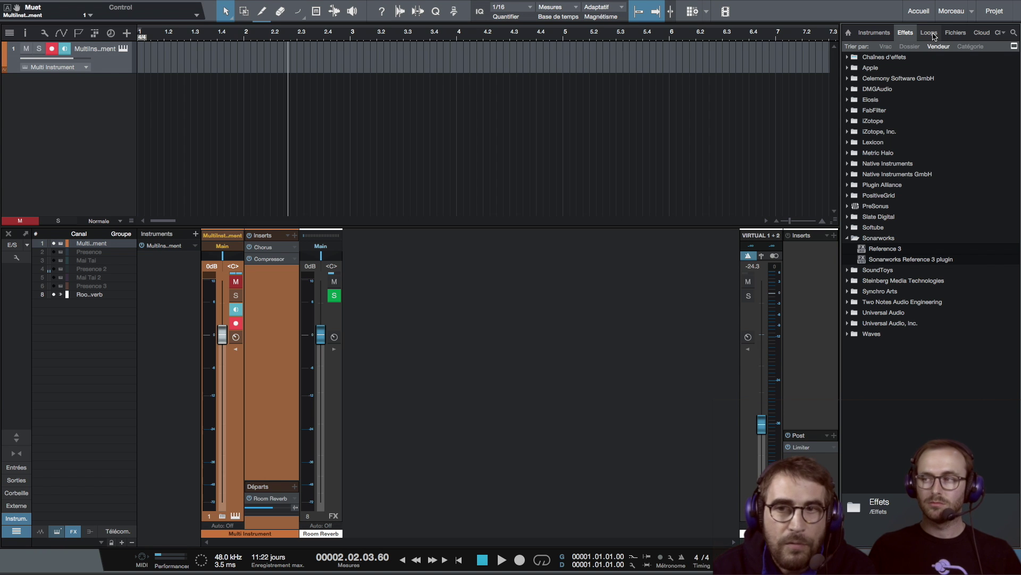
click(874, 32)
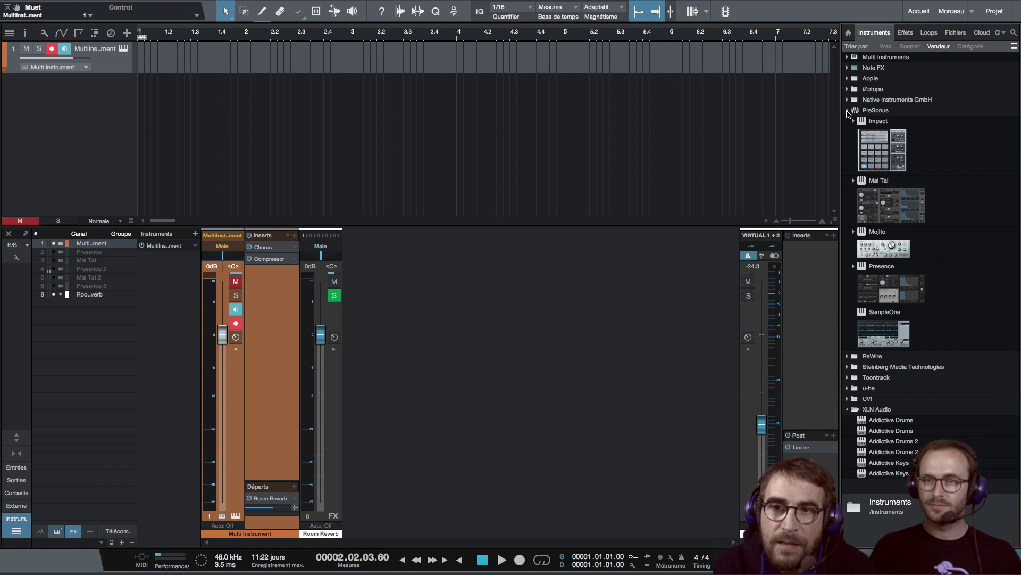
click(854, 123)
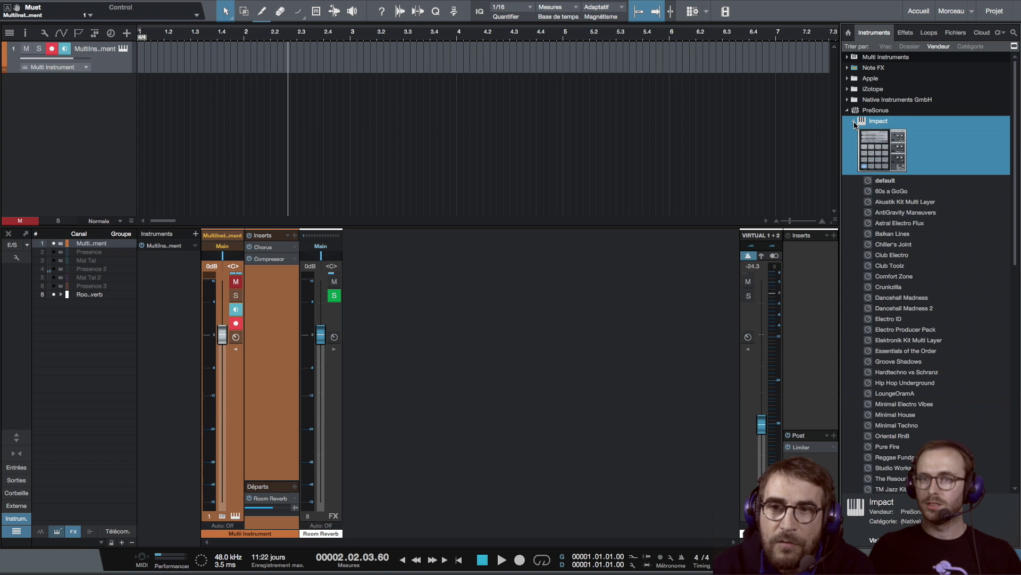
click(855, 122)
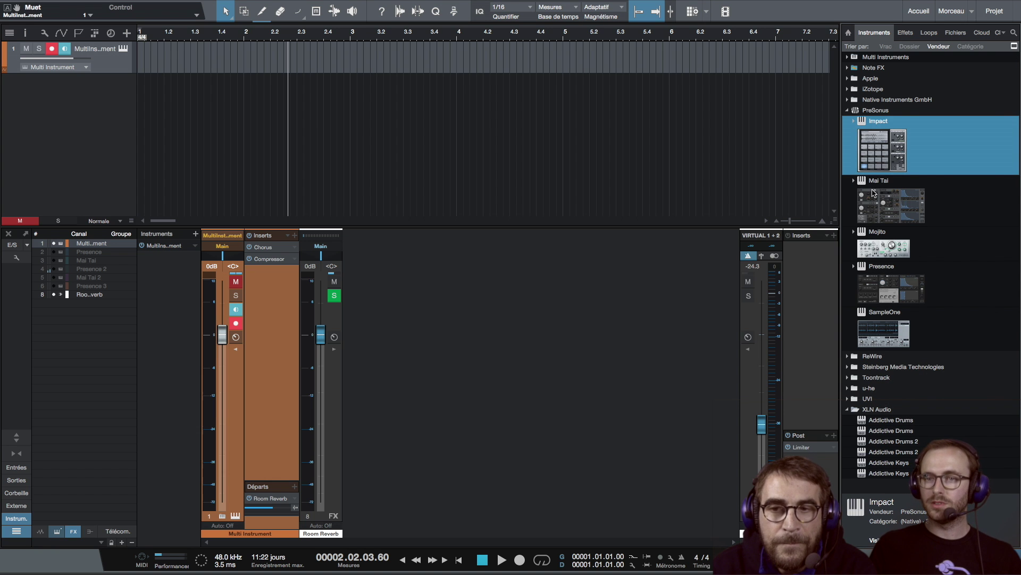
double_click(871, 128)
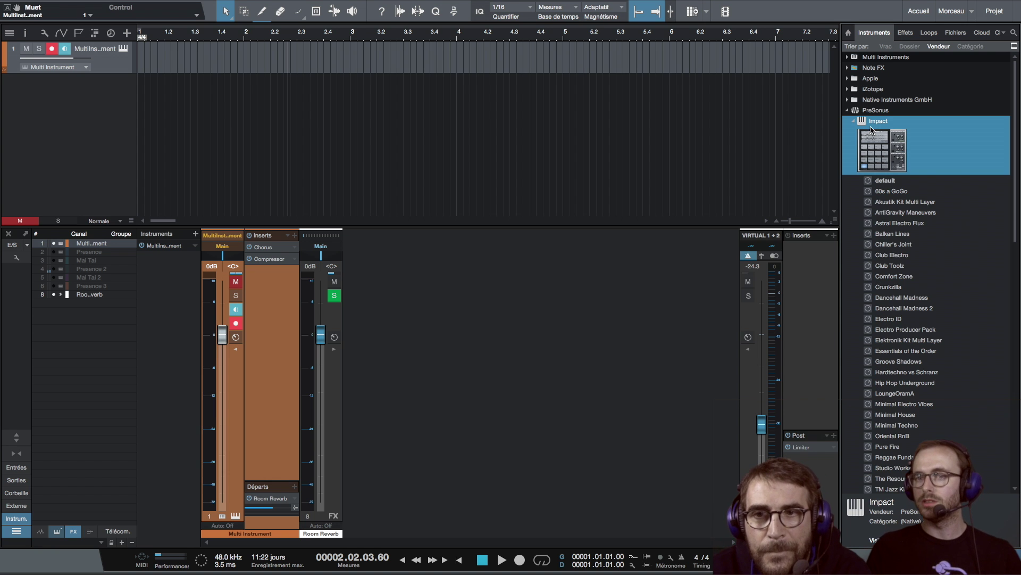
click(854, 122)
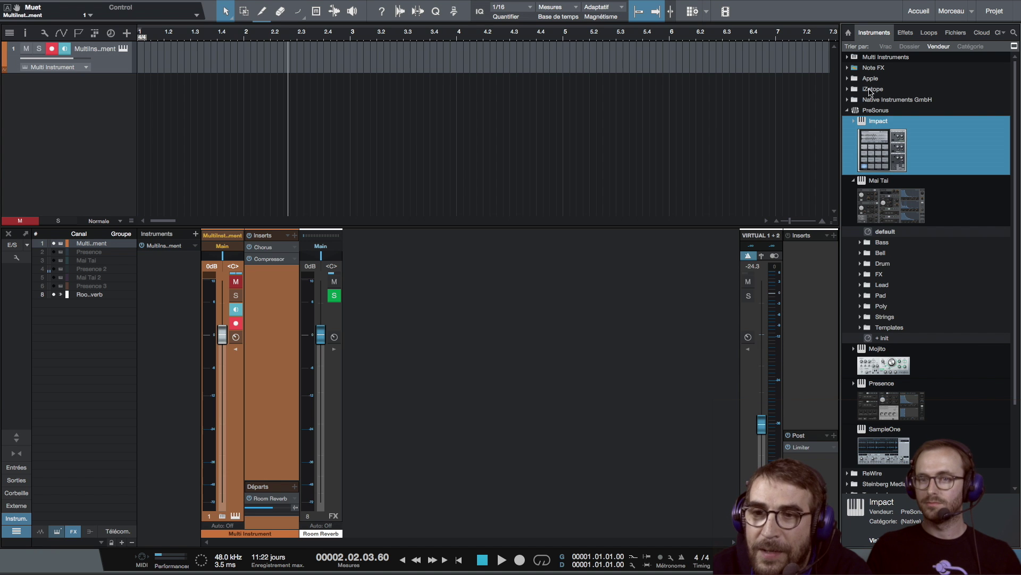
Add Absynth 5 from the Native Instruments GmbH folder to the arrangement as a new instrument track and reposition its plug-in window.
click(848, 100)
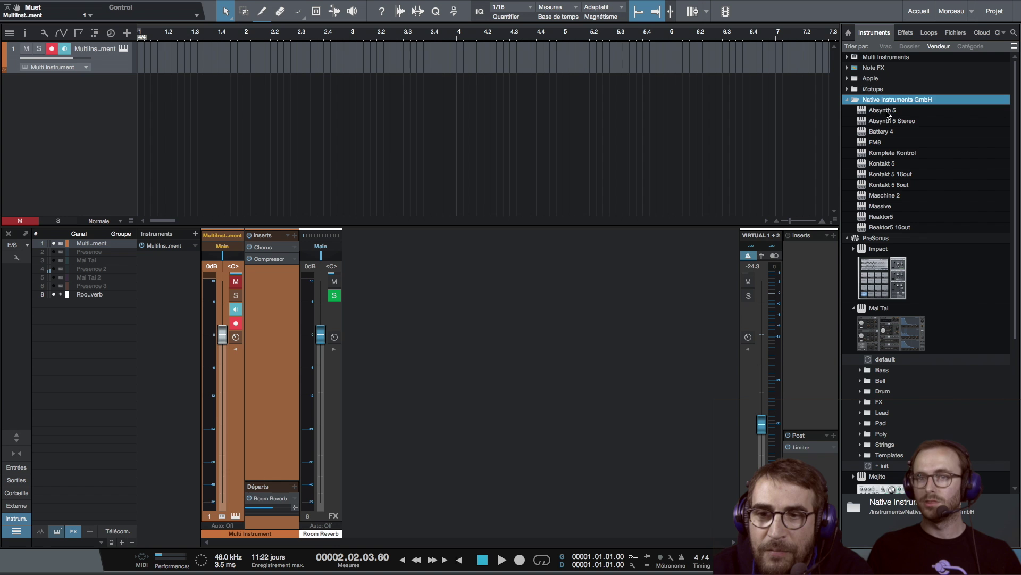
drag(888, 113, 368, 98)
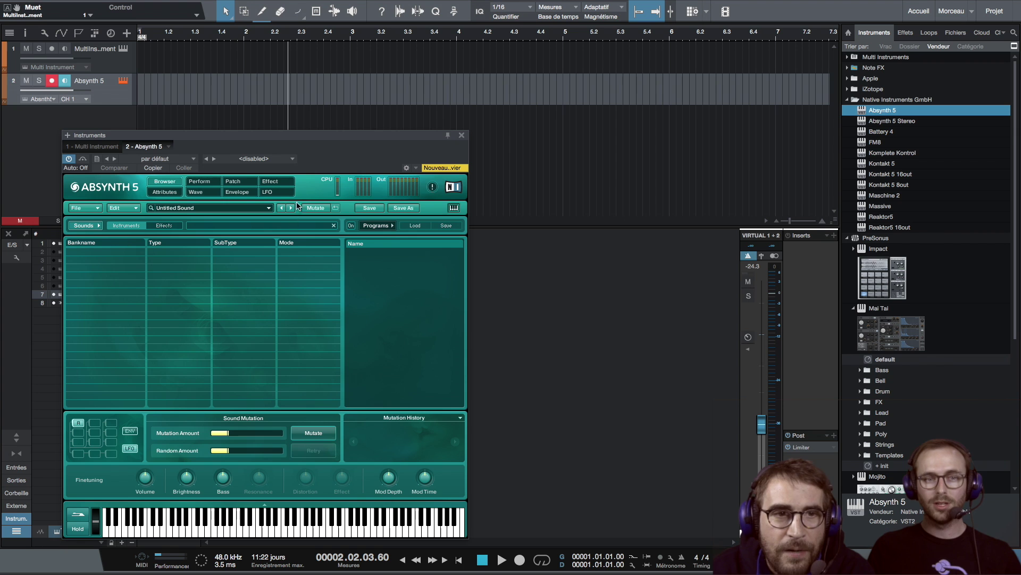
drag(316, 145, 423, 144)
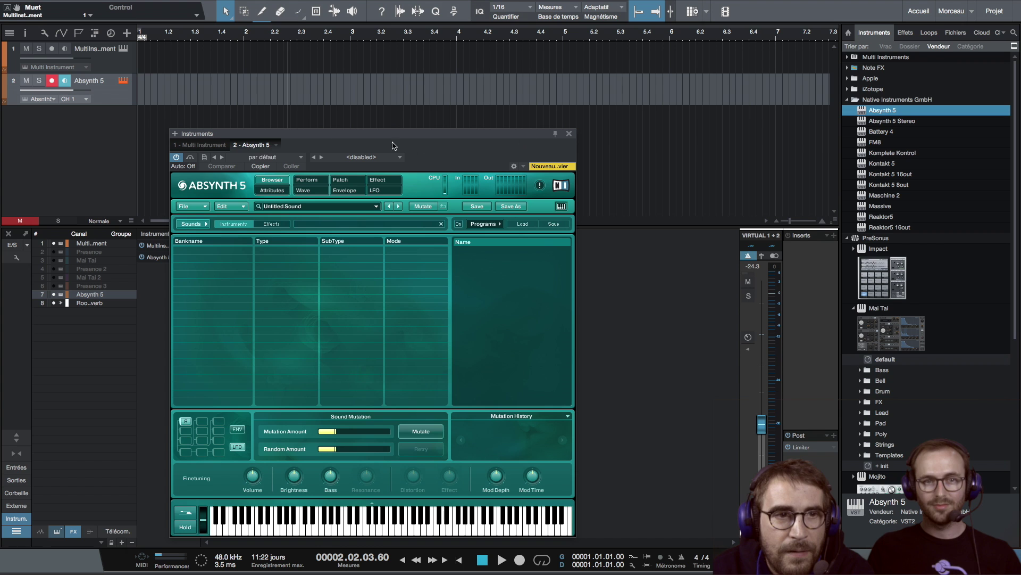
Update the Absynth 5 plug-in thumbnail for the browser and close the instrument window.
click(276, 145)
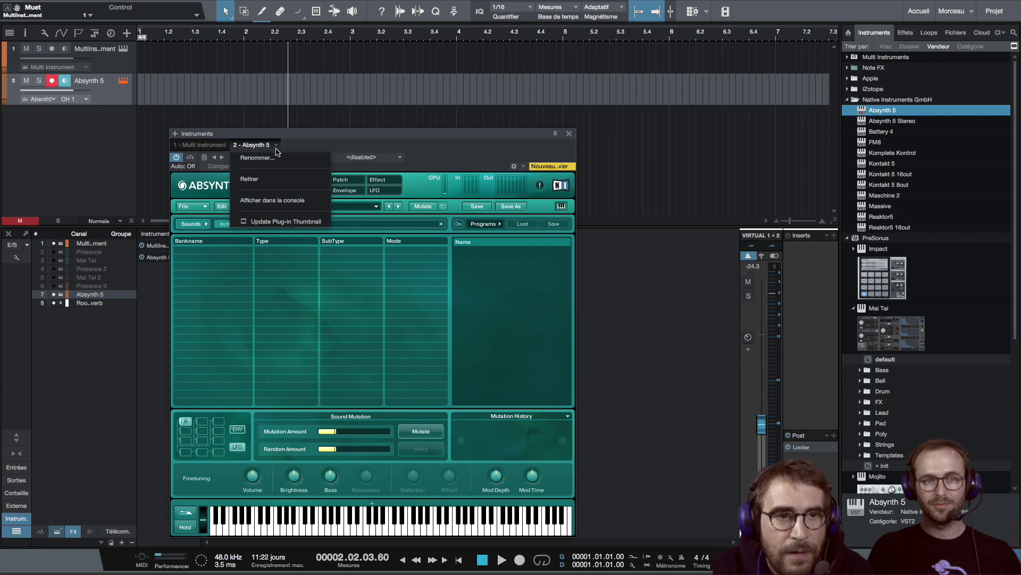
click(280, 222)
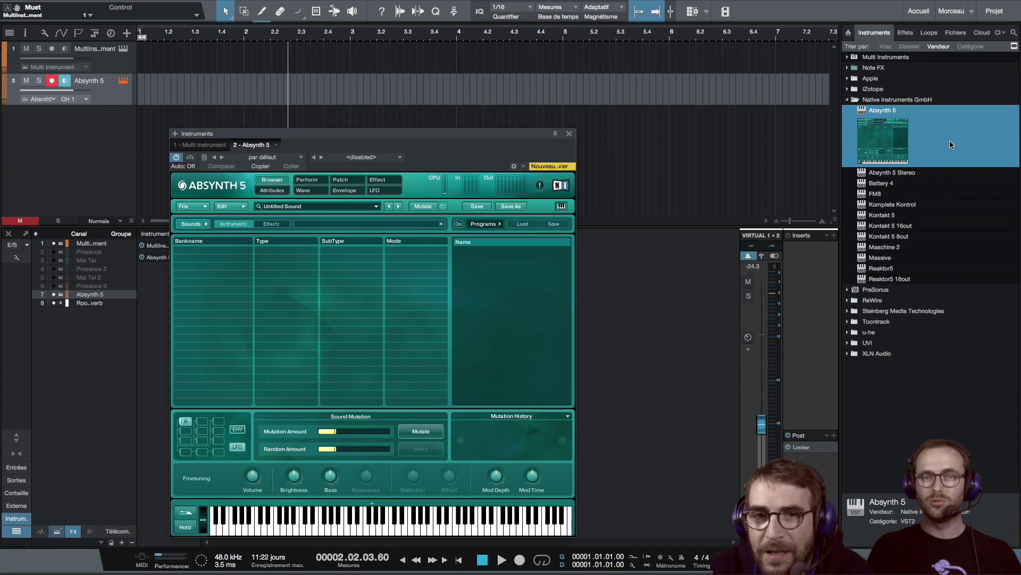
click(569, 134)
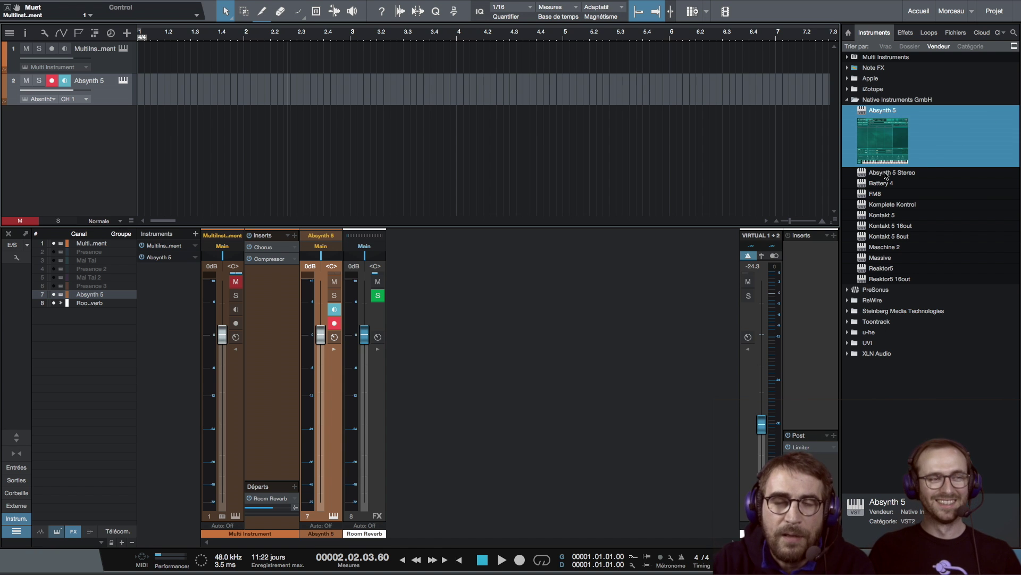
Collapse the Native Instruments GmbH folder, switch the browser to the effects and expand the PreSonus effects.
click(852, 102)
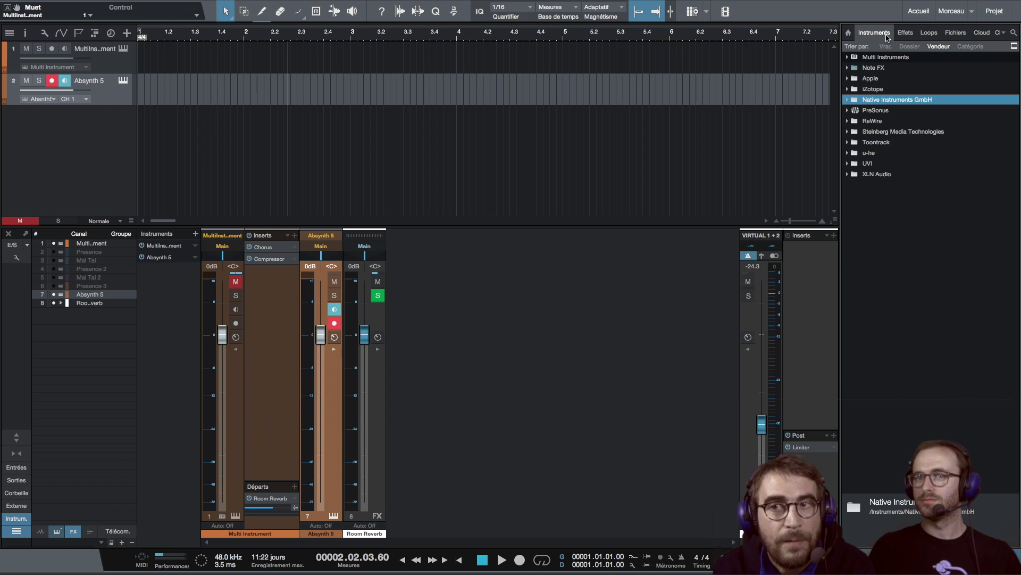
click(904, 36)
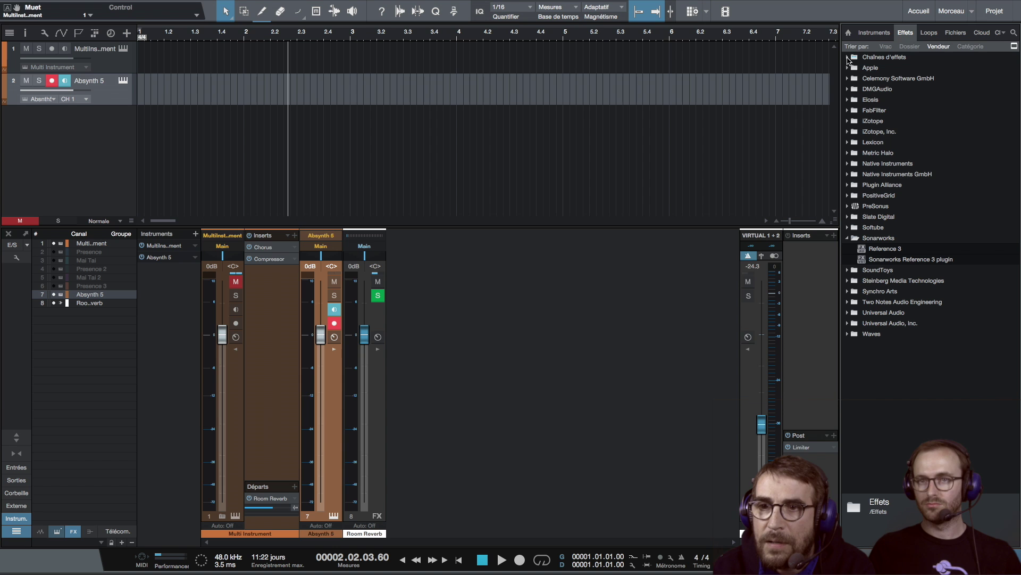
click(848, 206)
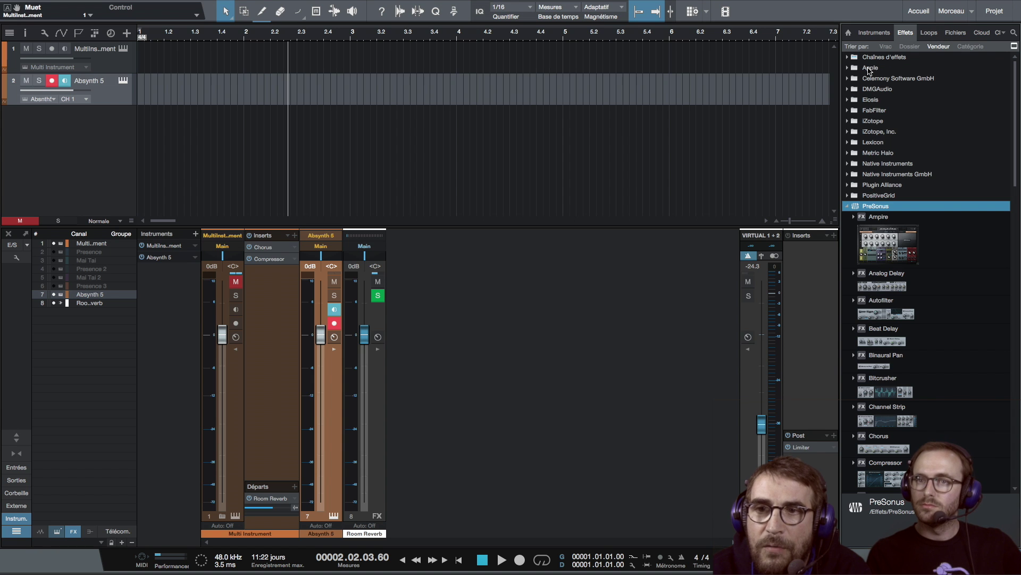
Try to carry the Apple effects folder over to the browser's other sections, and check the list of available sections.
click(870, 68)
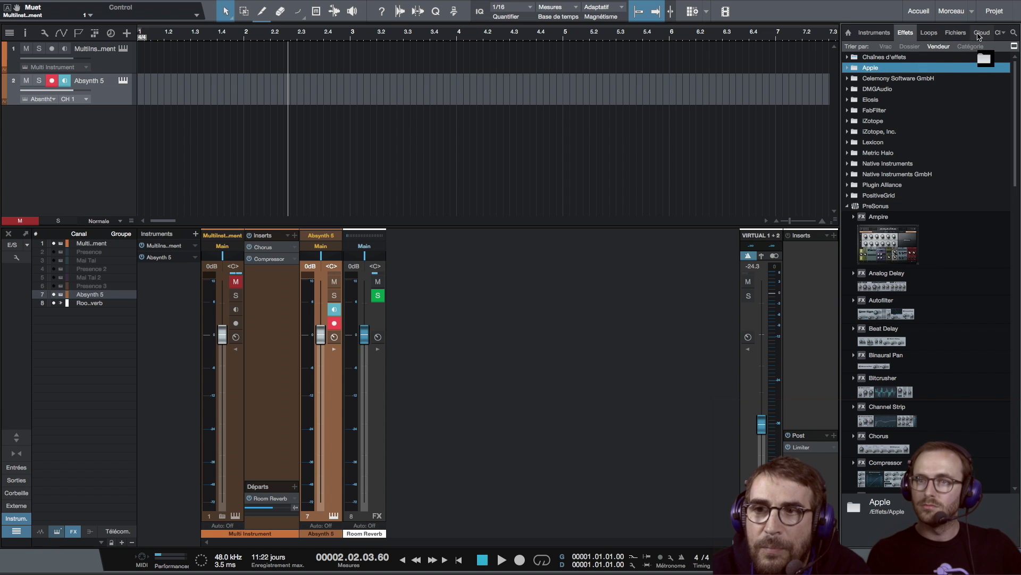
click(990, 33)
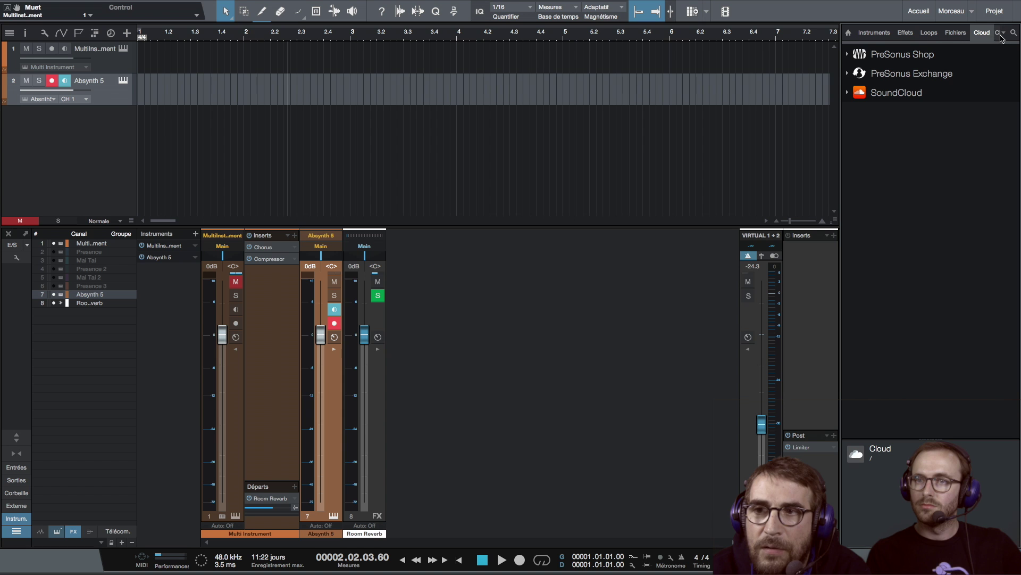
click(1005, 34)
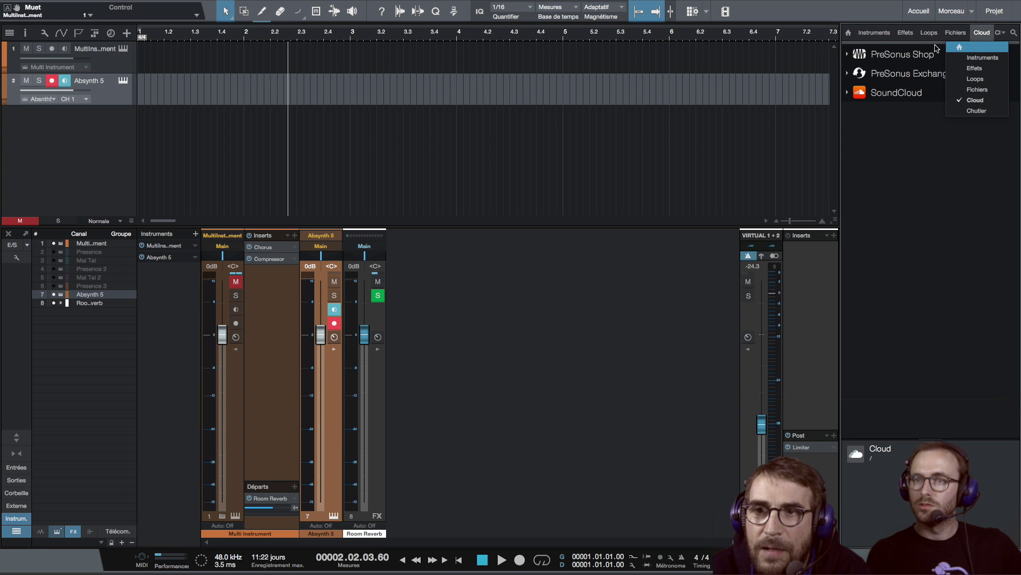
click(899, 155)
Try to carry the Apple effects folder into the browser's Chutier section, and reopen the section list.
click(906, 33)
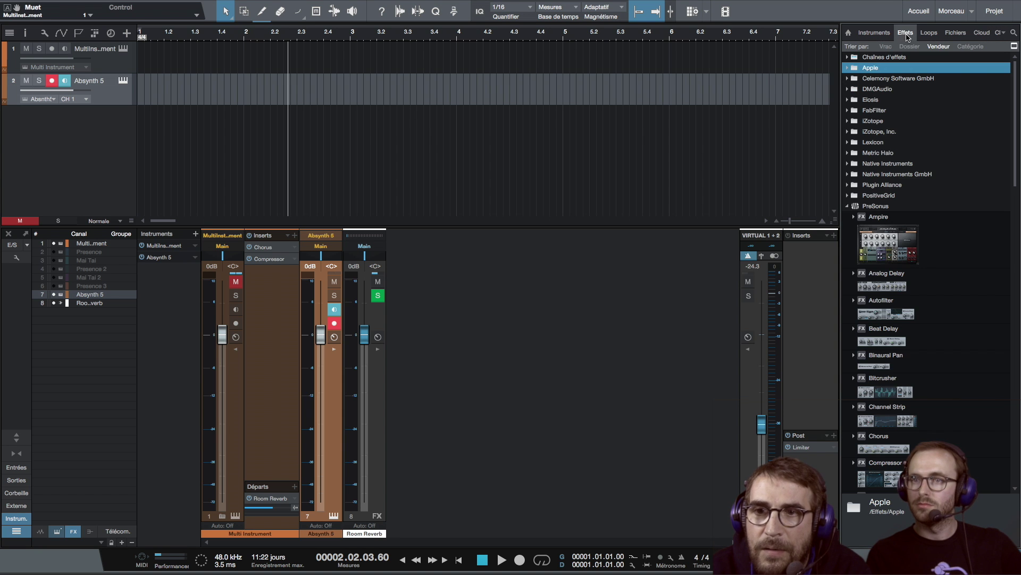
click(880, 68)
click(980, 34)
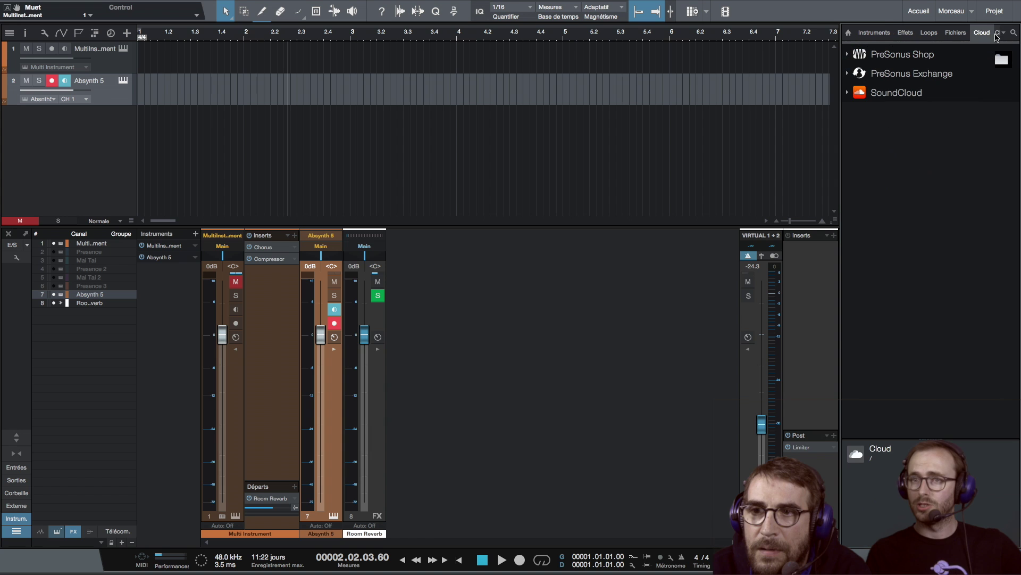
click(999, 35)
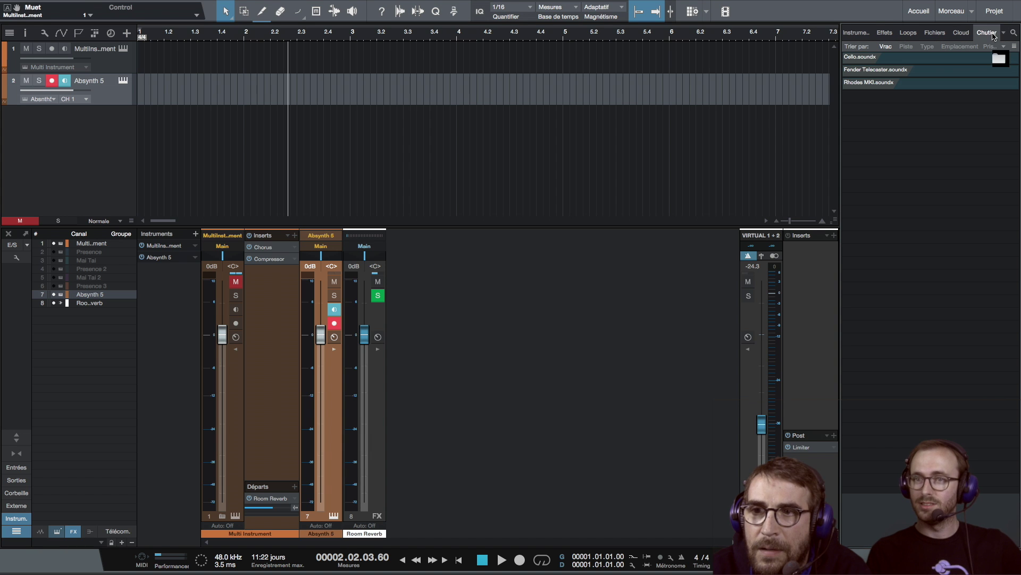
click(887, 34)
drag(875, 70, 1009, 38)
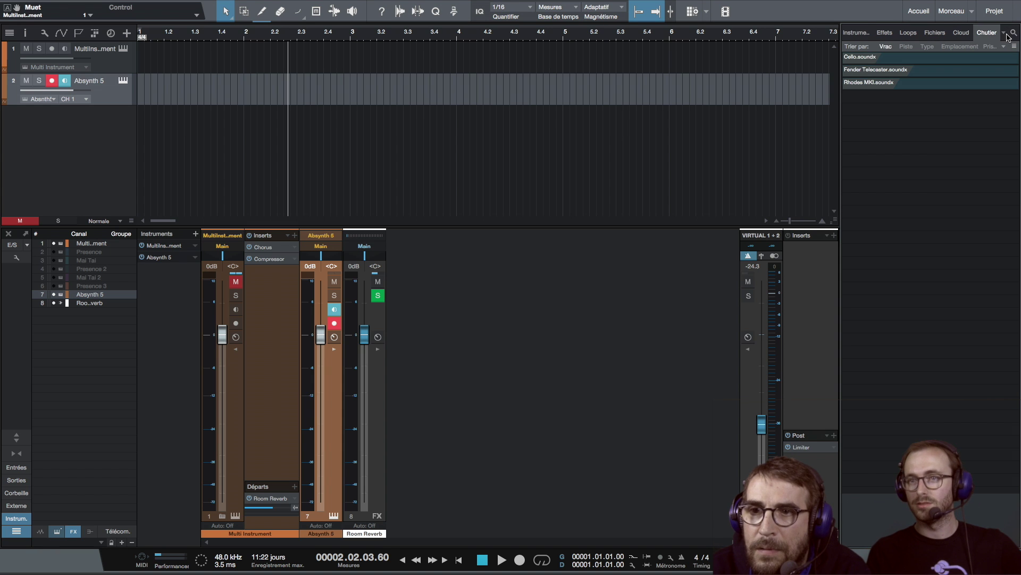
click(1004, 33)
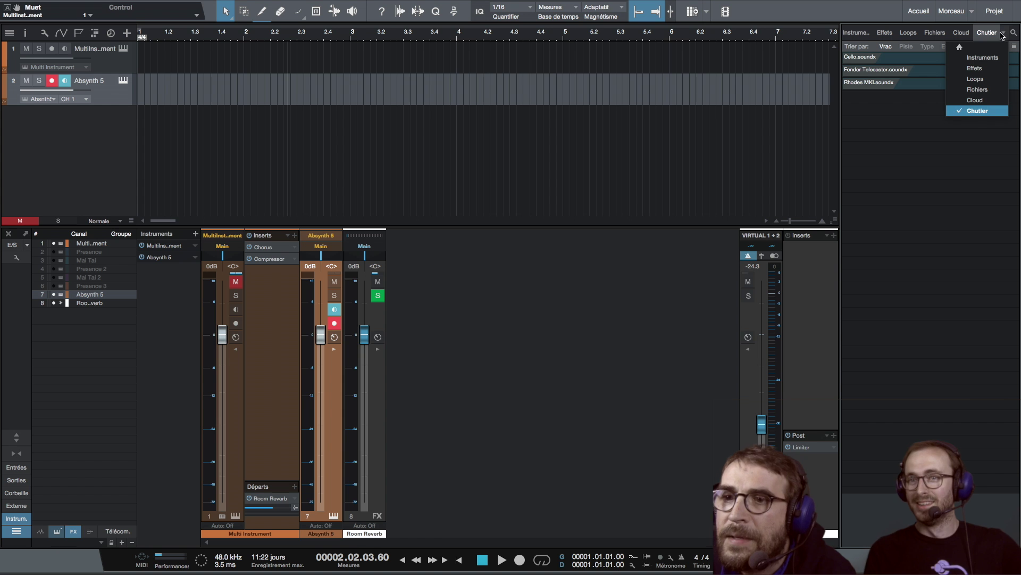
Return to the effects list and sort it by "Vrac", then by "Dossier".
click(904, 35)
click(905, 36)
click(872, 68)
right_click(872, 70)
click(890, 50)
click(909, 47)
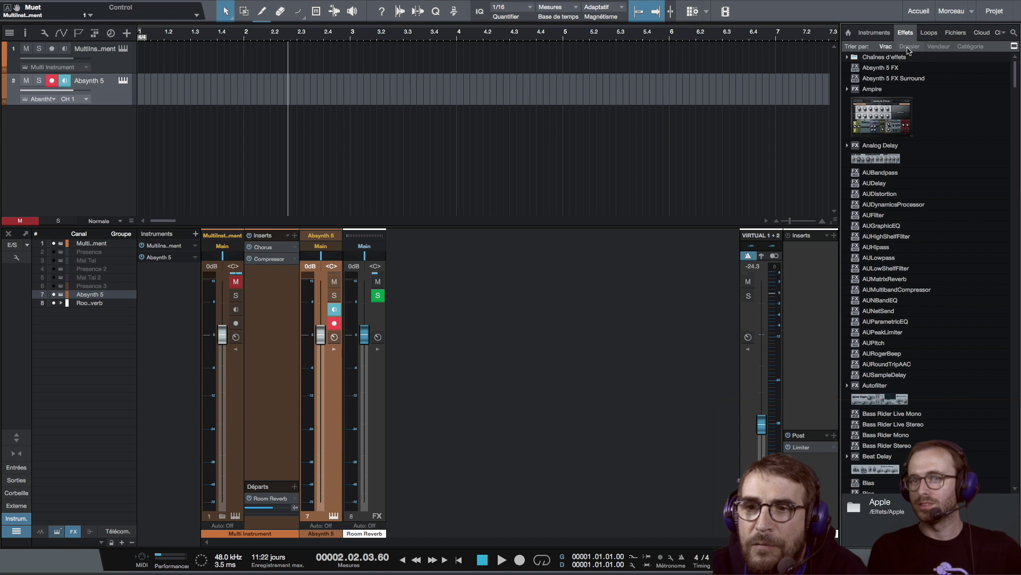
Show the loops library in the browser.
mouse_move(929, 4)
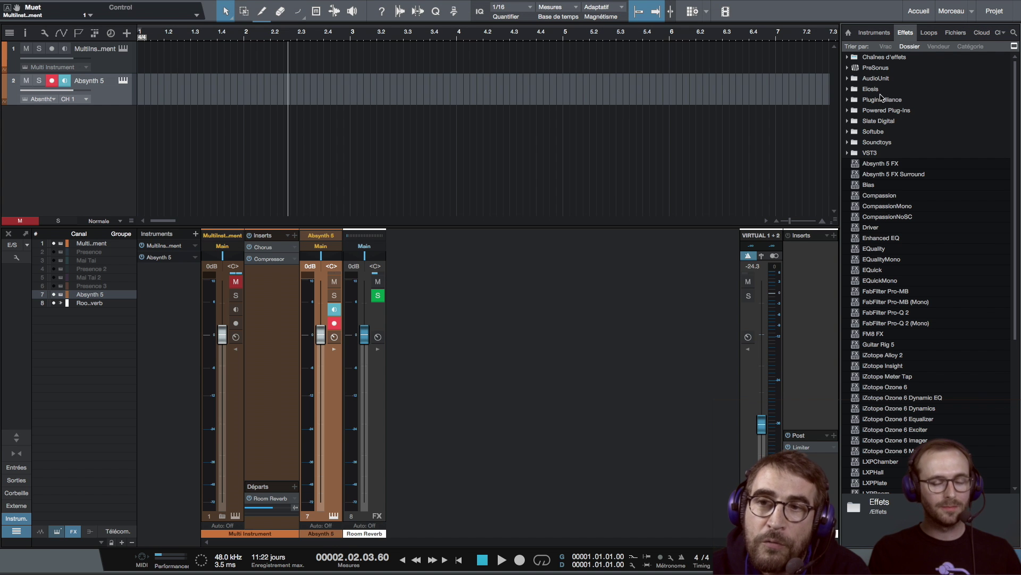
click(928, 34)
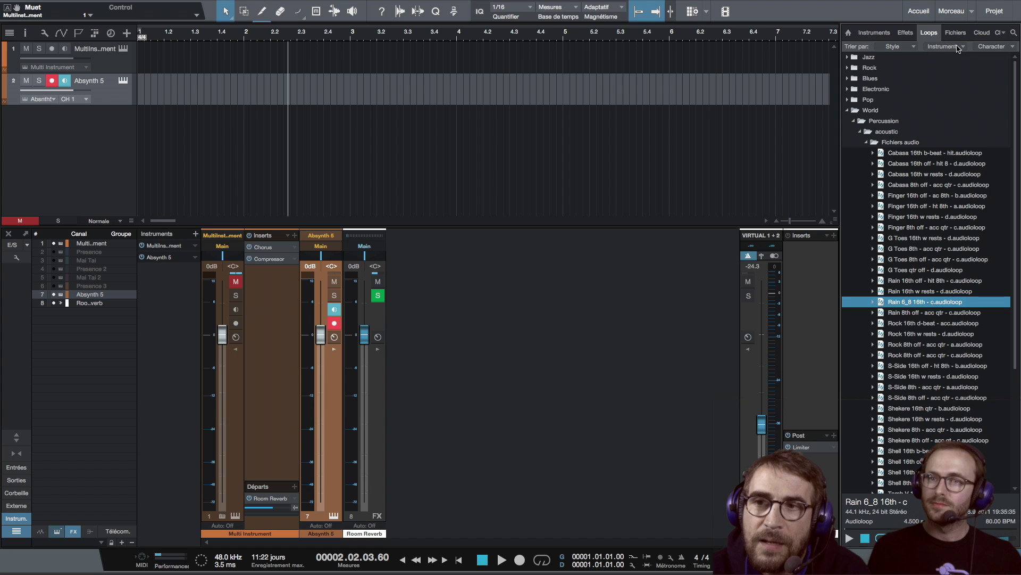
Collapse the World loops folder and set the loops' second sorting criterion to Type and the third to Instrument.
click(848, 111)
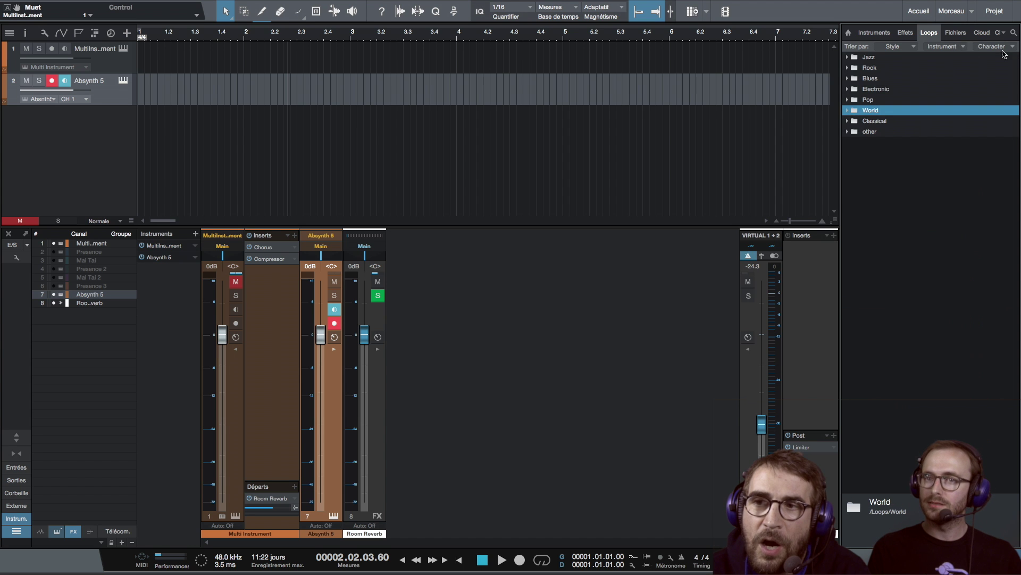
click(1006, 47)
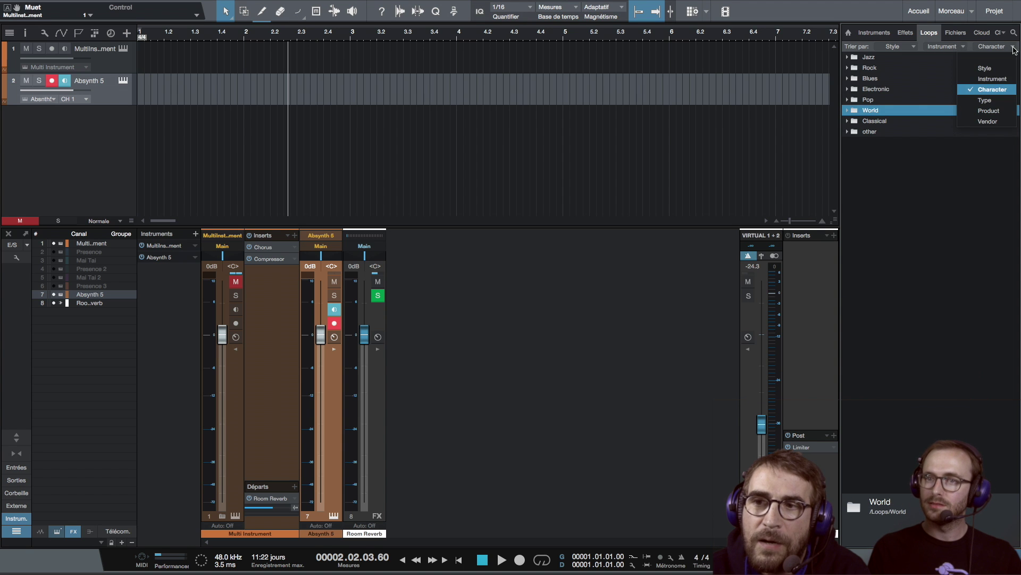
click(1002, 80)
click(966, 47)
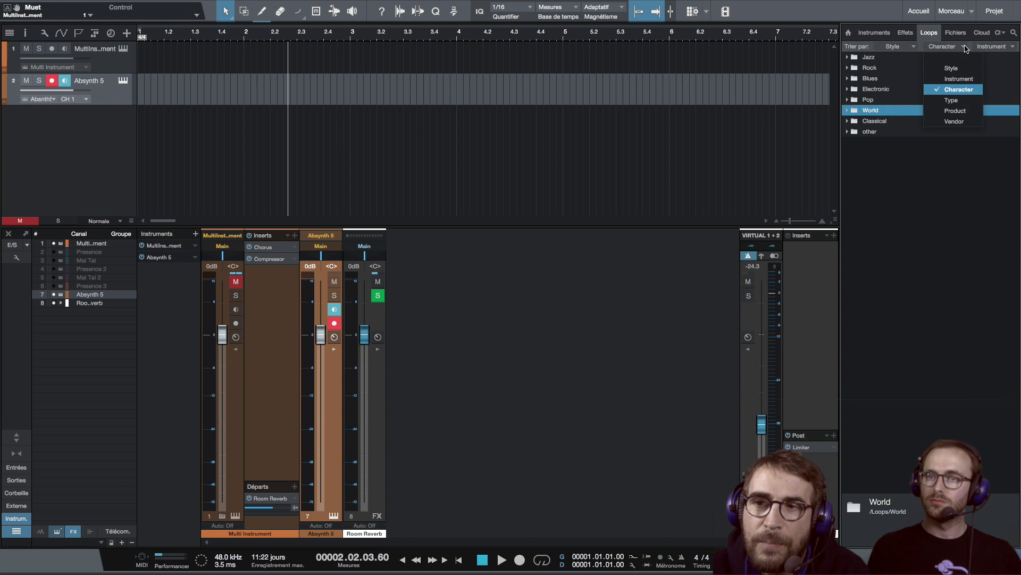
click(951, 100)
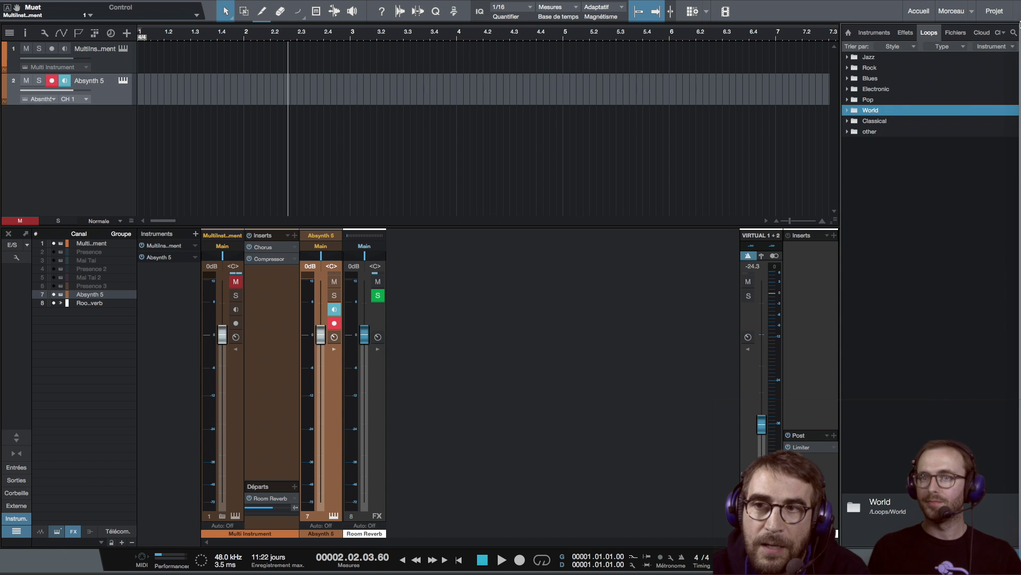
Search the loops using the tags Urban, Keyboard and electronic, and remove the Urban tag from the search.
click(1014, 33)
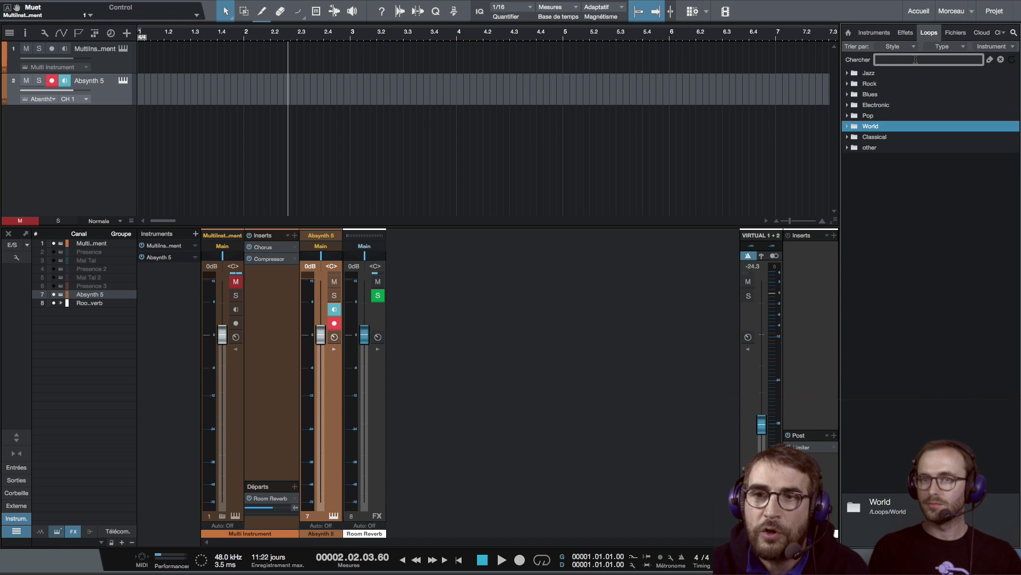
click(989, 60)
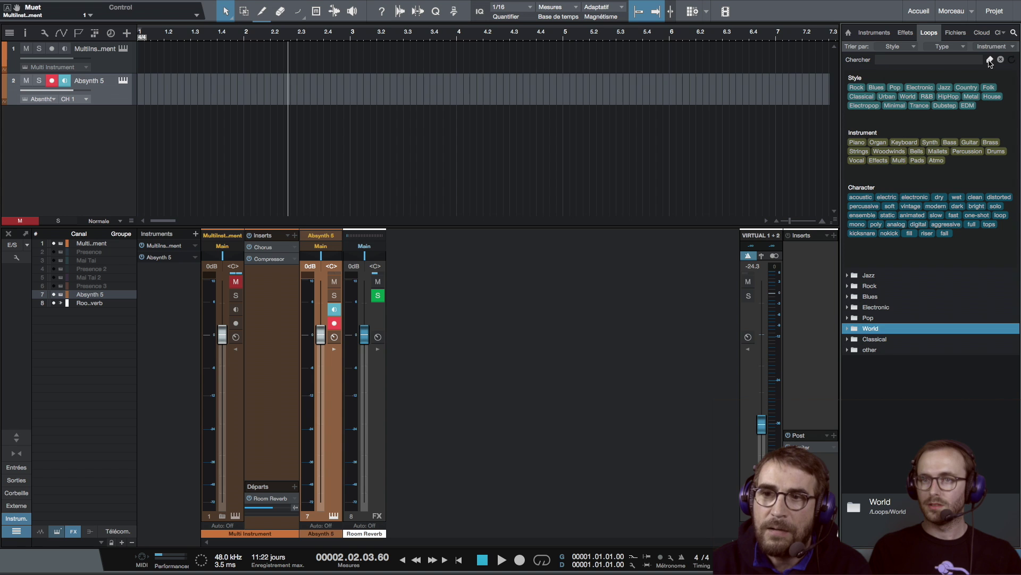
click(891, 97)
click(909, 142)
click(916, 199)
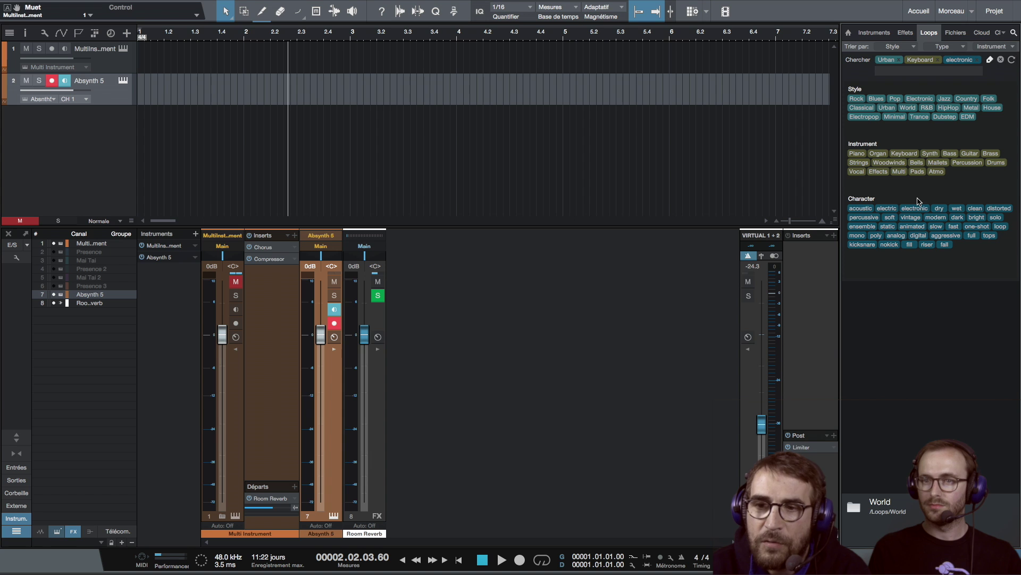
click(902, 61)
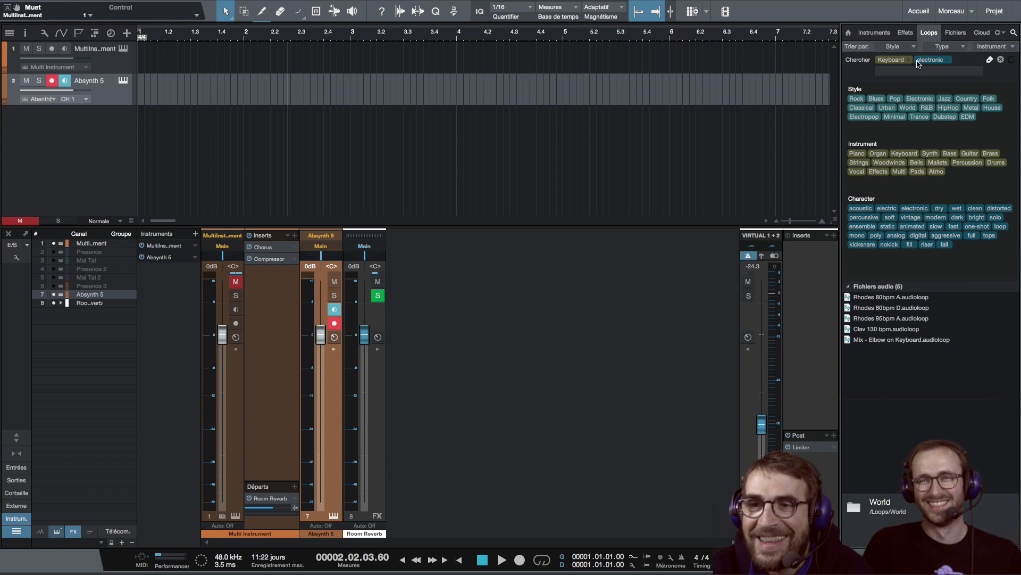